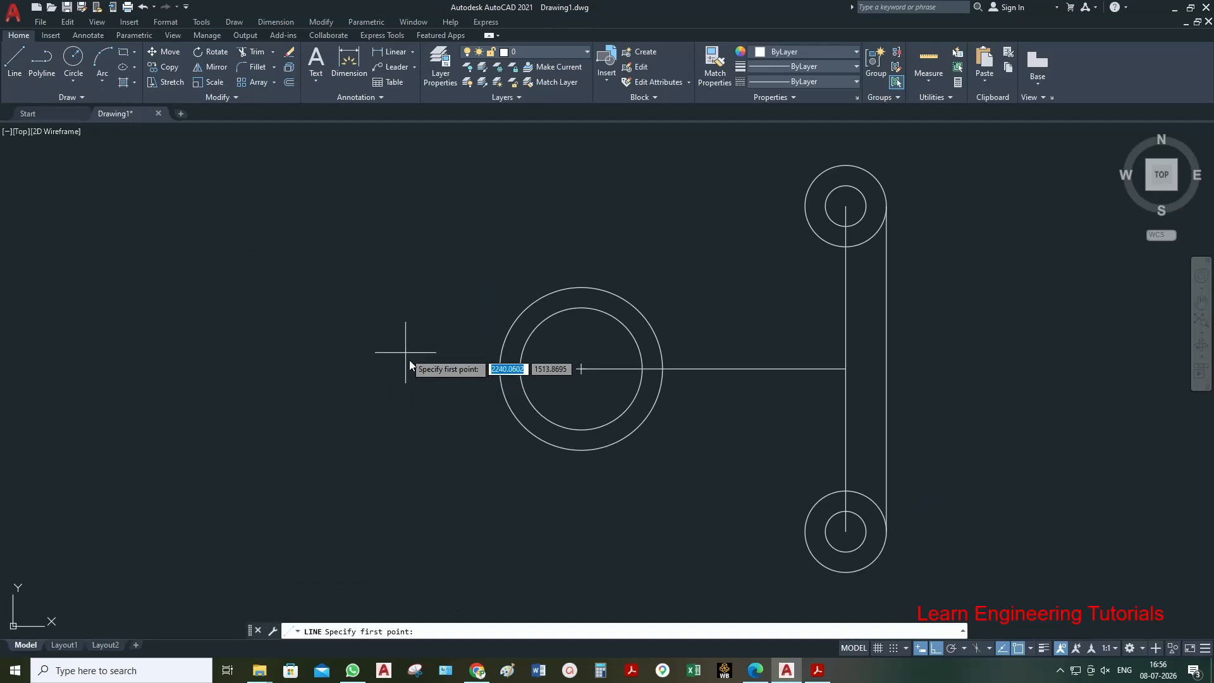
- Draw a line tangent to the underside of the large outer circle and the lower-right outer circle
right_click(366, 306, "shift")
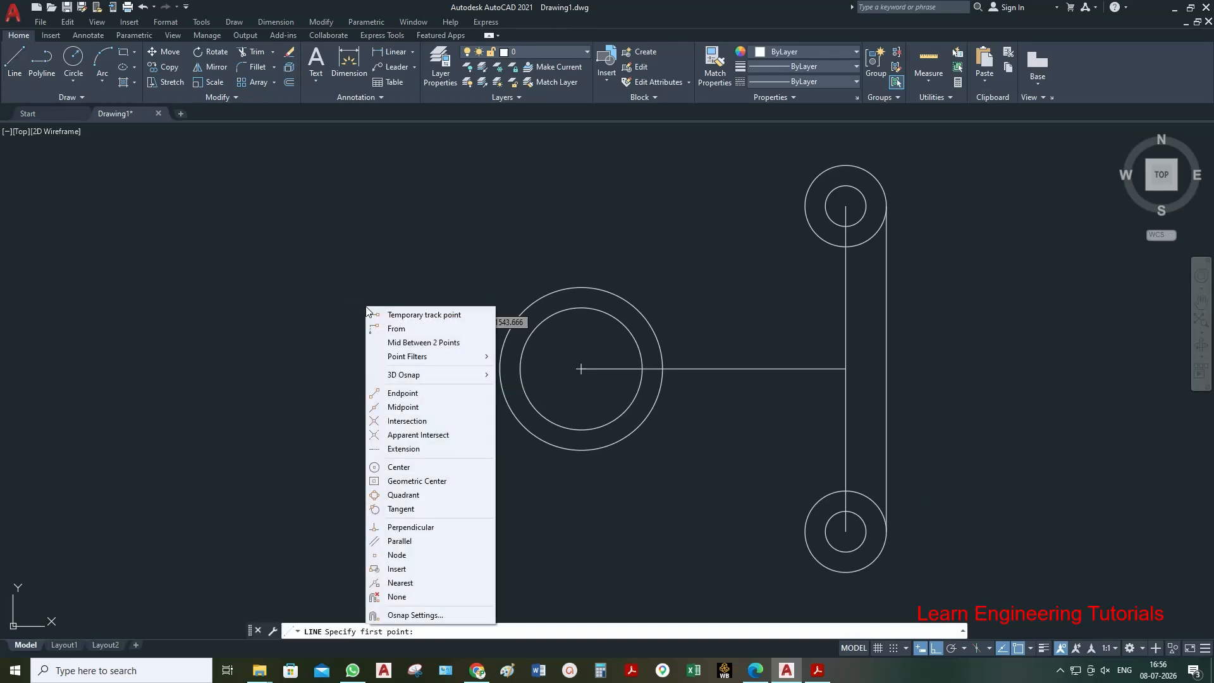
left_click(401, 509)
left_click(600, 453)
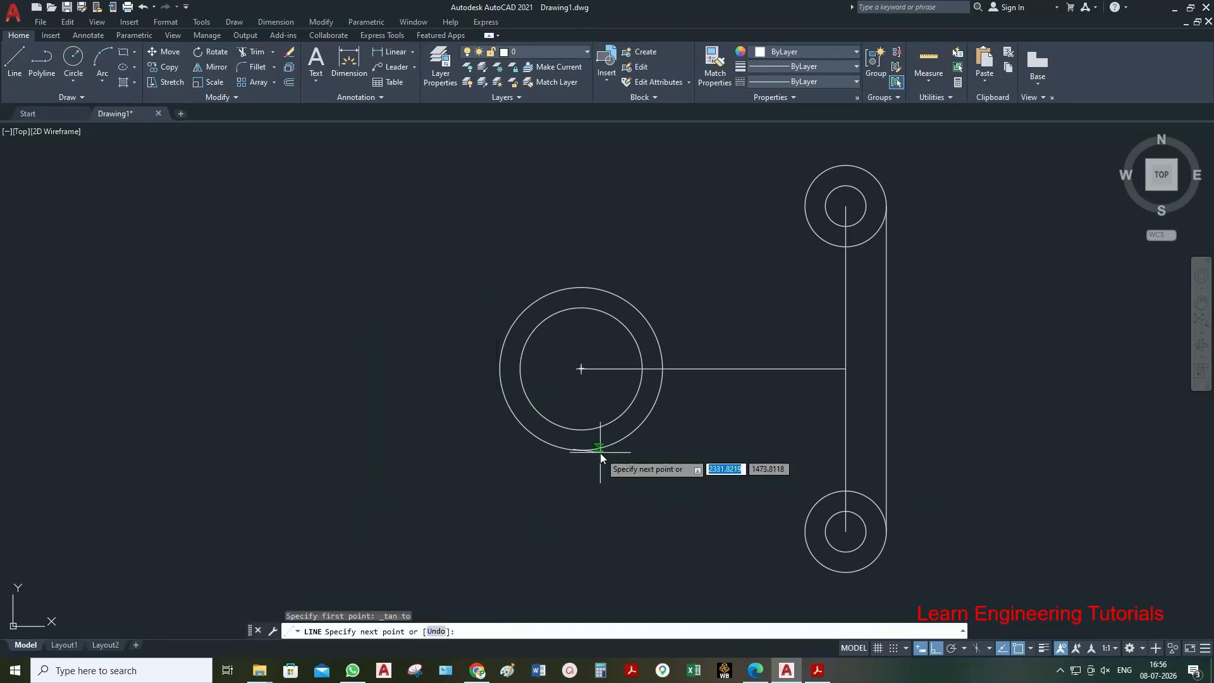
right_click(717, 497, "shift")
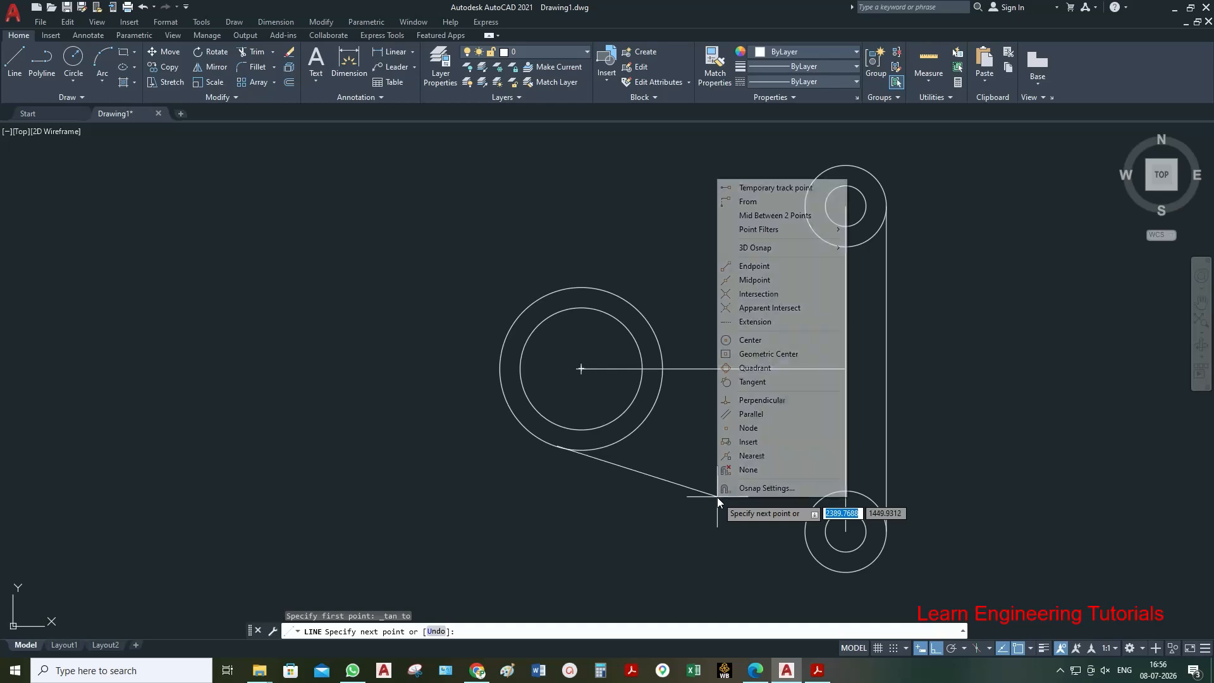
left_click(758, 383)
left_click(807, 559)
key("Escape")
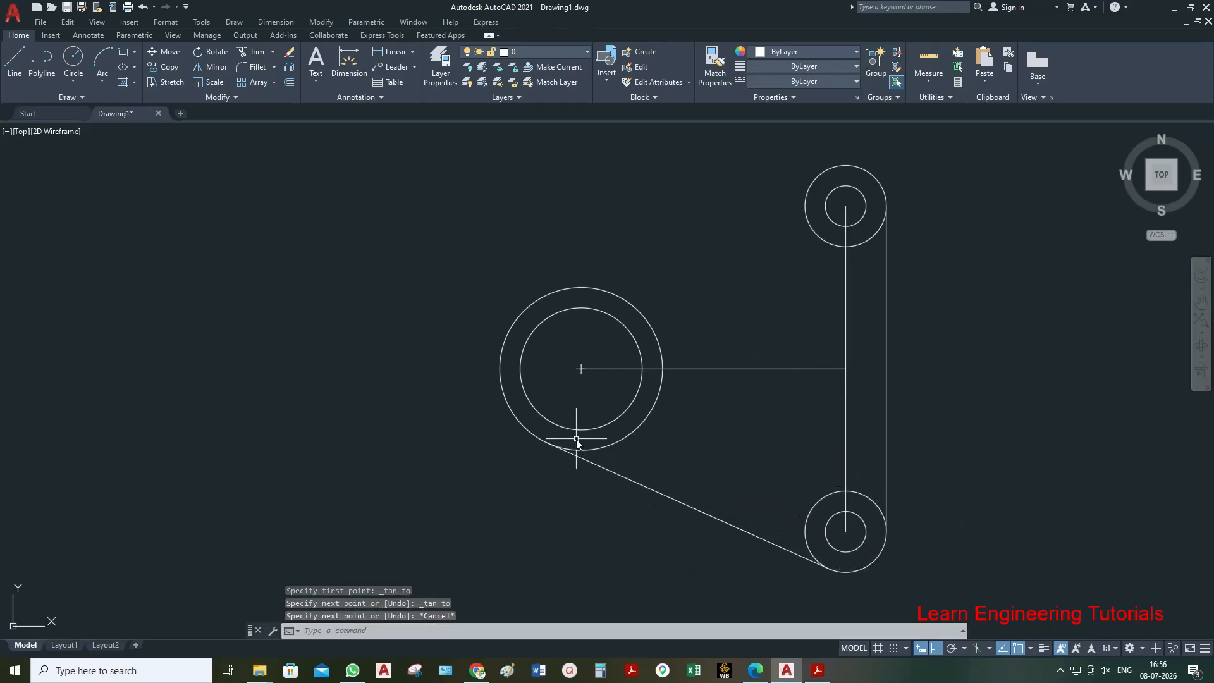
- Draw a line tangent to the upper side of the large outer circle and the upper-right outer circle
scroll(576, 438, "down", 4)
scroll(622, 439, "up", 4)
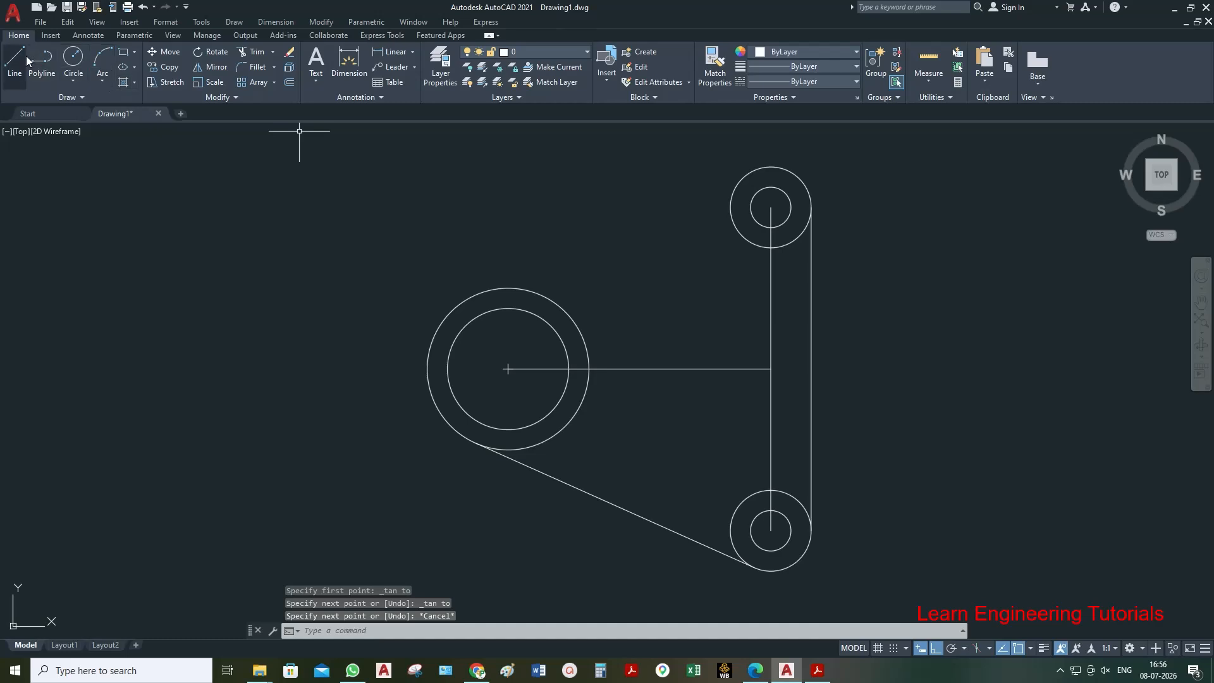
key("Return")
right_click(309, 229, "shift")
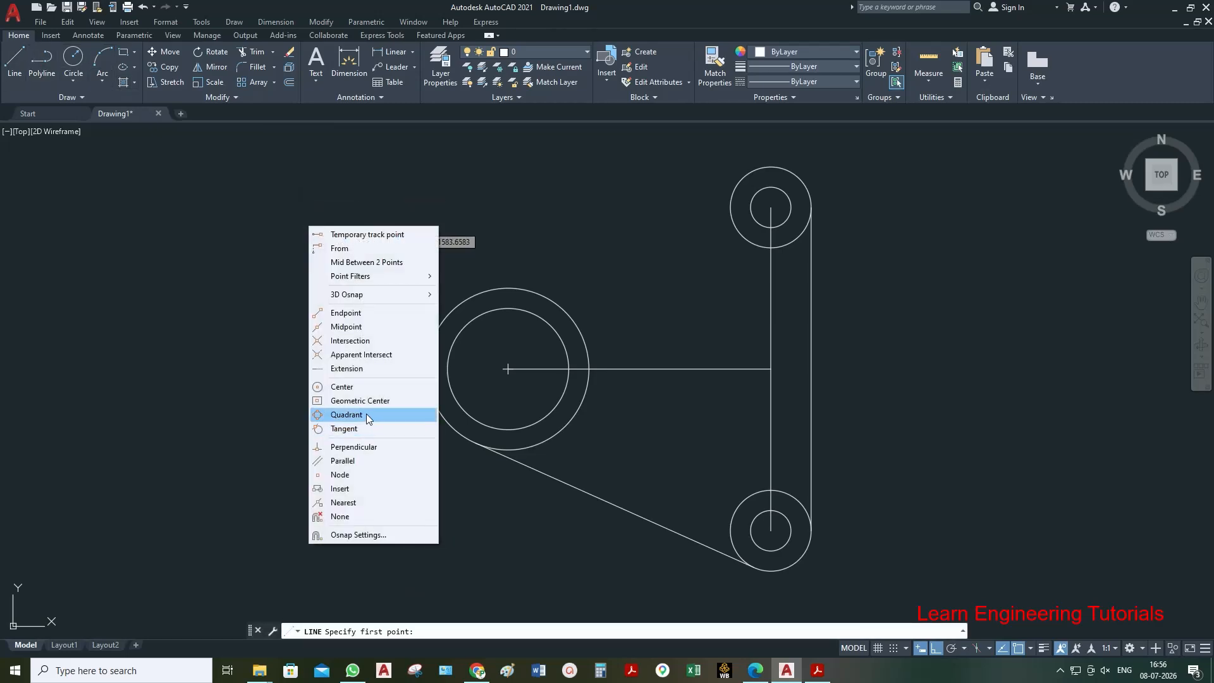
left_click(355, 432)
left_click(529, 291)
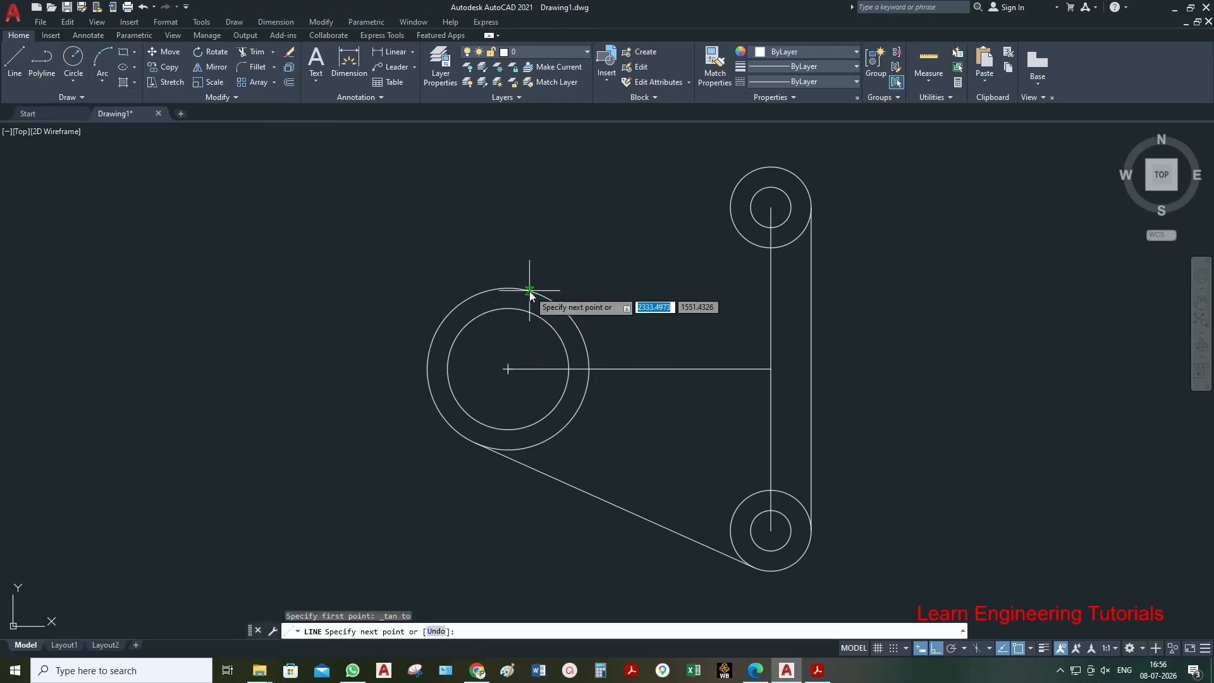
right_click(615, 295, "shift")
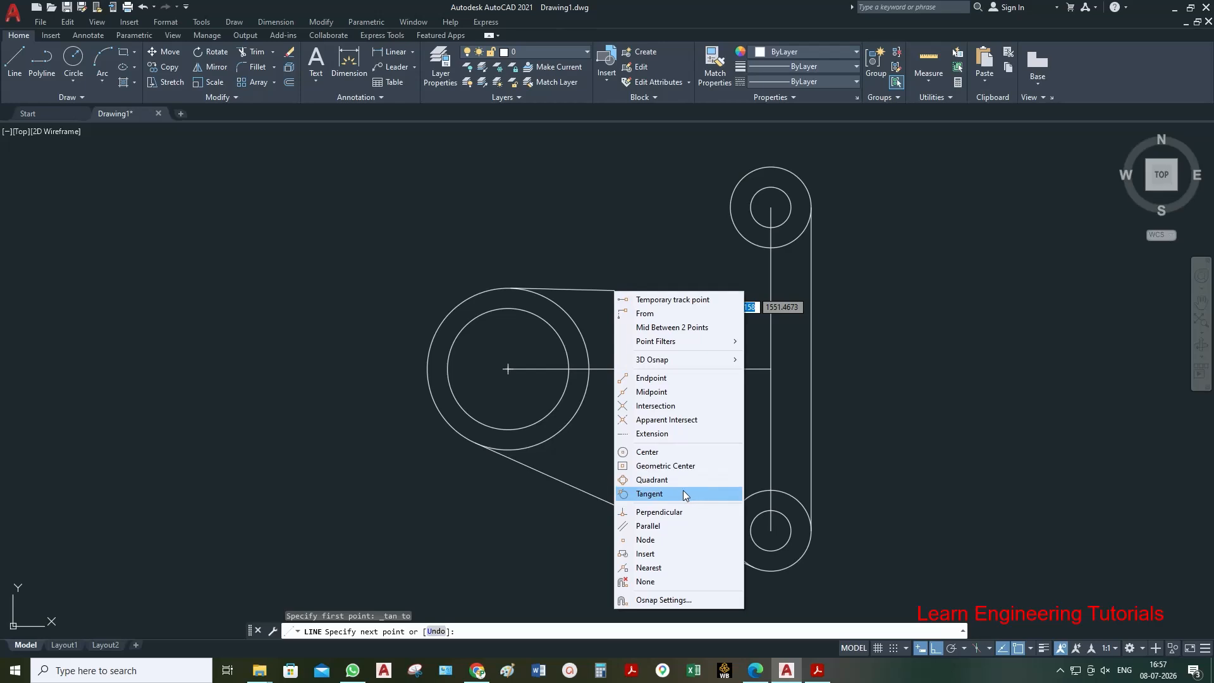
left_click(683, 491)
left_click(743, 184)
key("Escape")
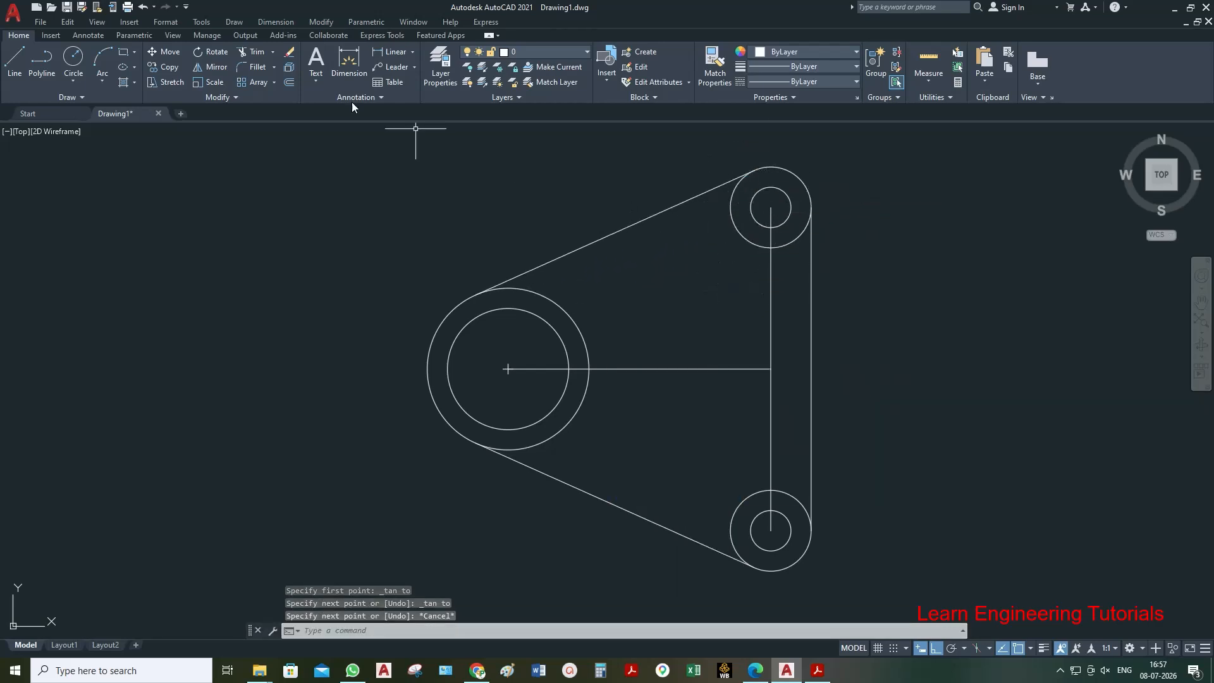
- Trim the inner arcs of the three outer circles to leave a single rounded triangular outline
left_click(256, 51)
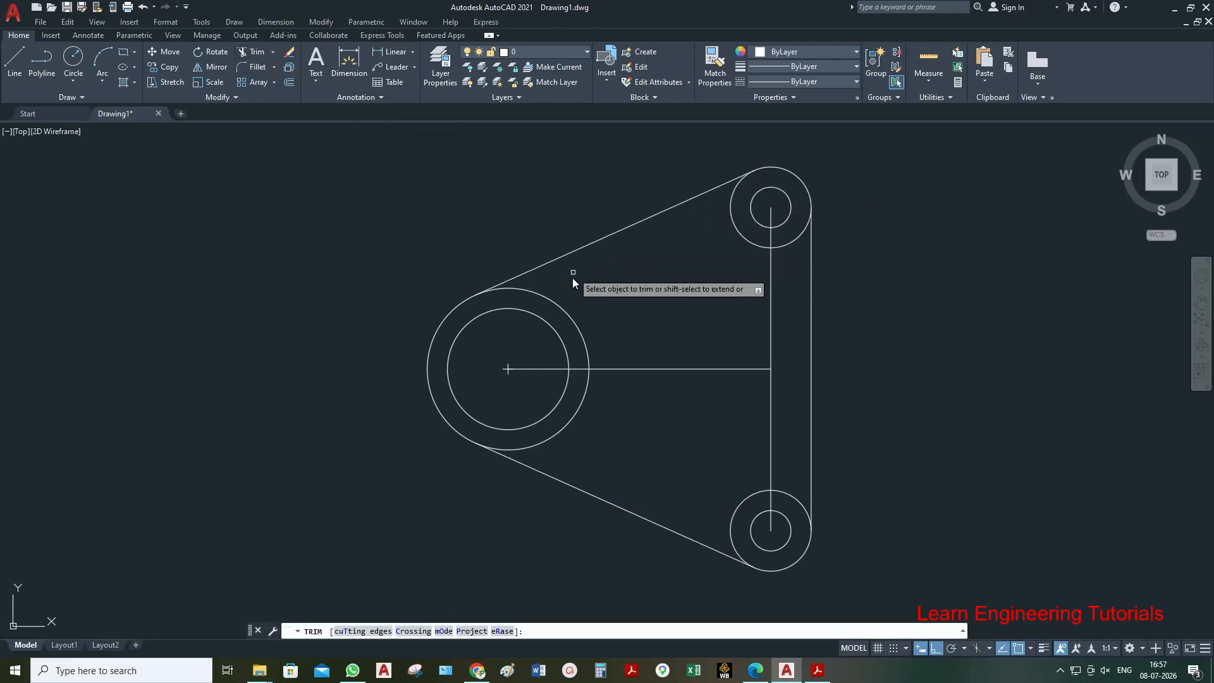
left_click(564, 307)
left_click(586, 382)
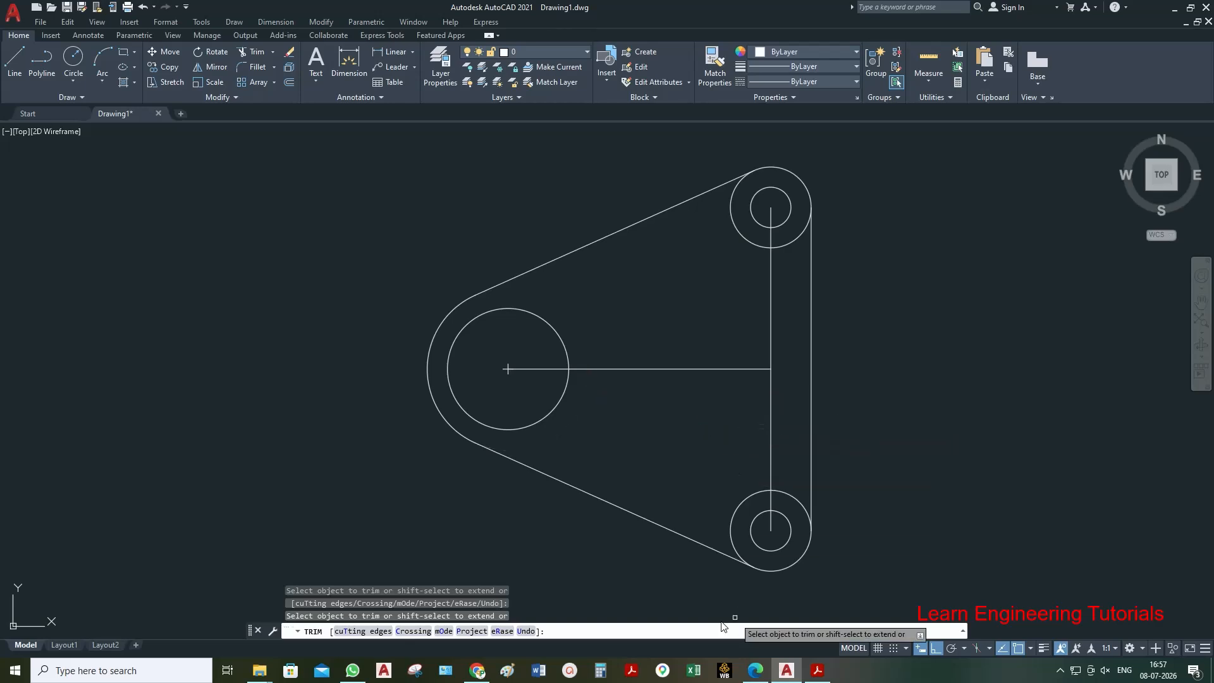
left_click(756, 497)
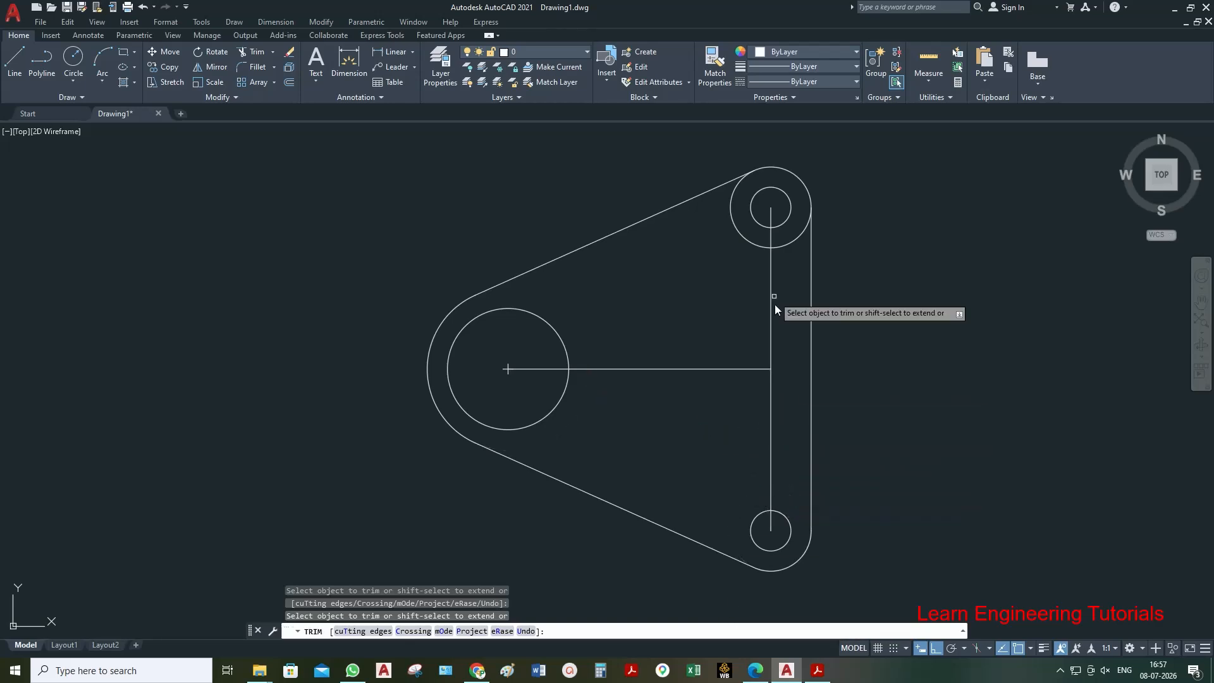
left_click(765, 242)
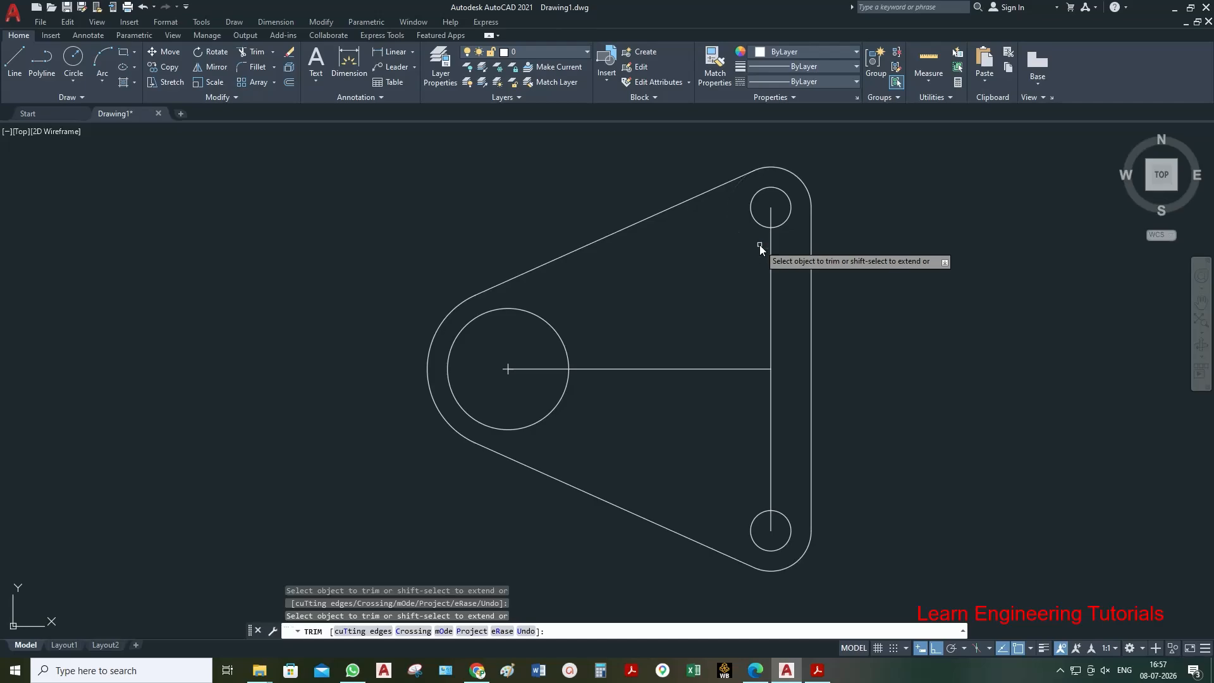
key("Escape")
- Check the Exercise 13 drawing in the PDF, and erase both vertical construction lines and the horizontal one inside the outline
left_click(817, 678)
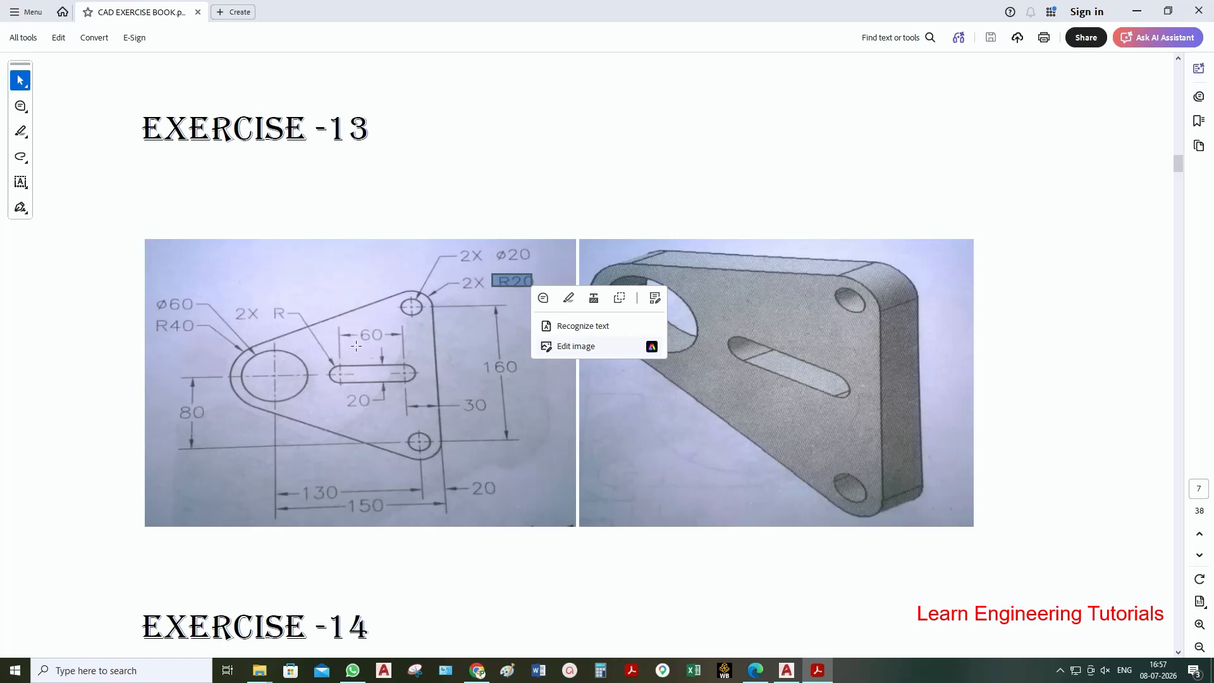
left_click(816, 672)
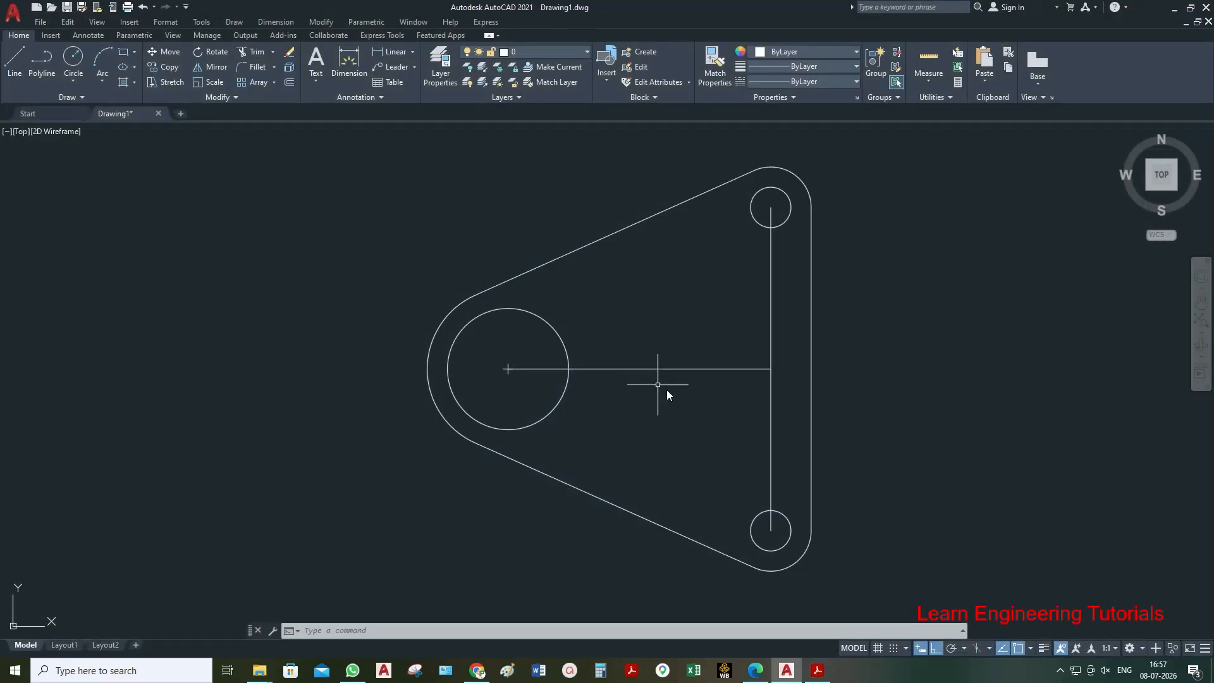
left_click(781, 390)
left_click(734, 412)
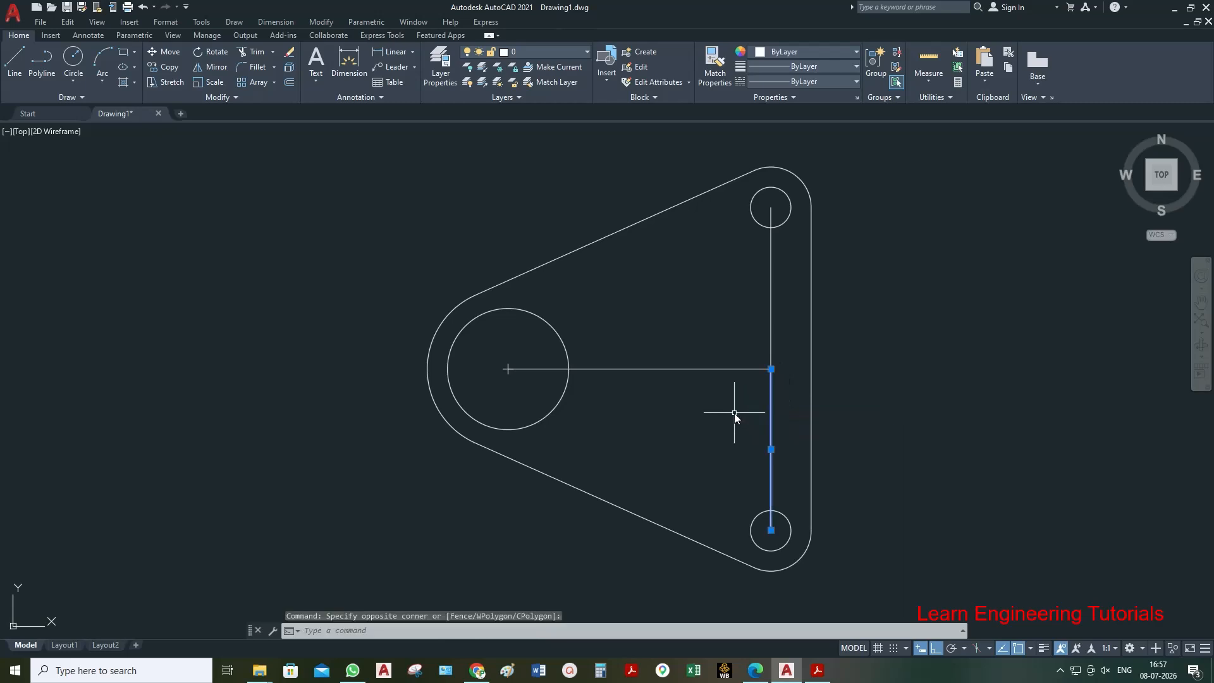
key("Delete")
left_click(784, 321)
left_click(731, 334)
key("Delete")
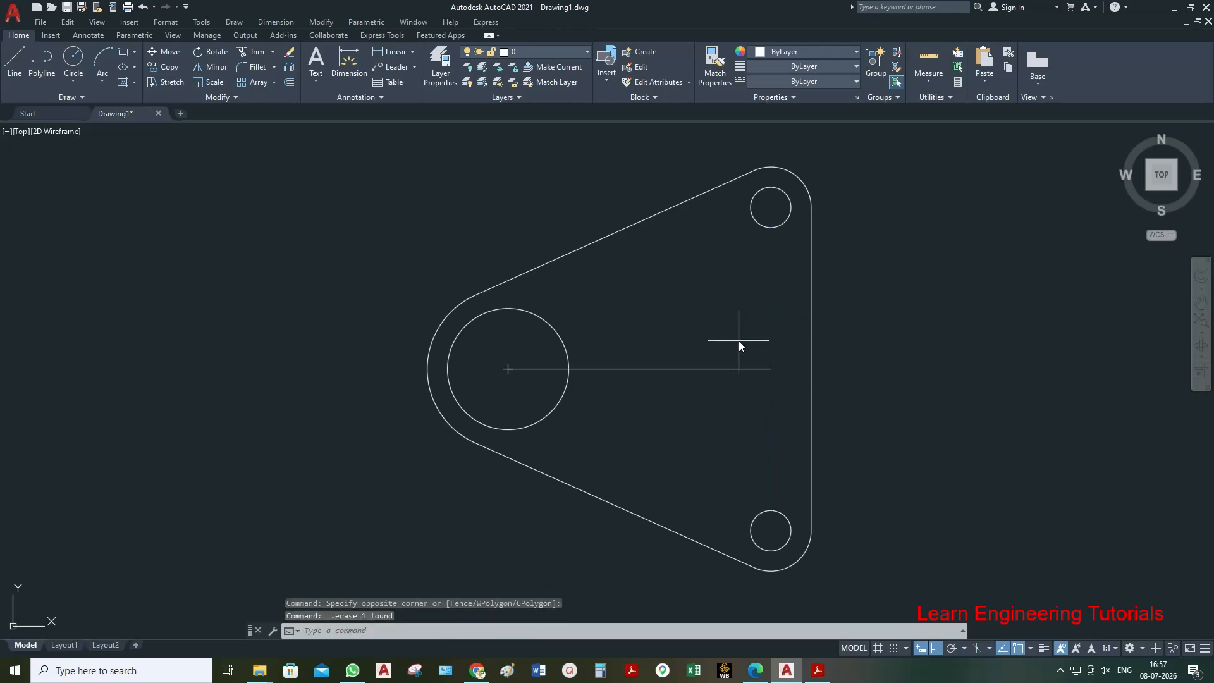
left_click(739, 341)
left_click(708, 397)
key("Delete")
- Consult the Exercise 13 drawing in the PDF for the slot position, and offset the outline's right vertical edge inward by 30
left_click(816, 672)
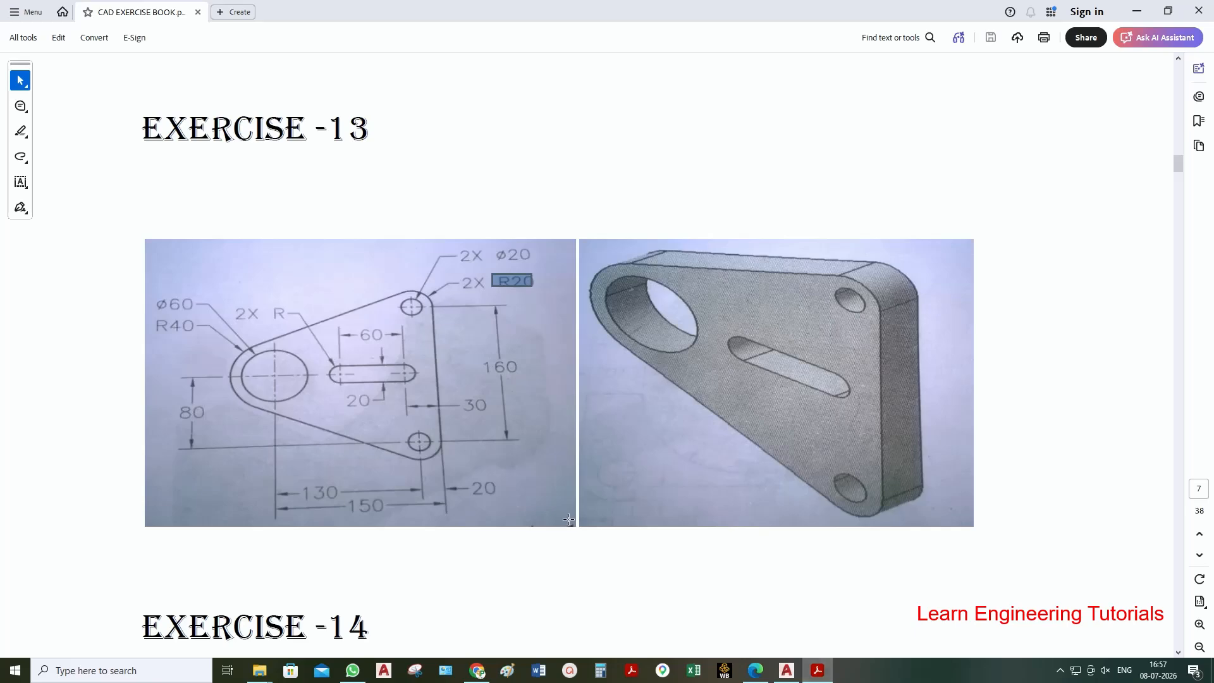
left_click(786, 671)
left_click(323, 24)
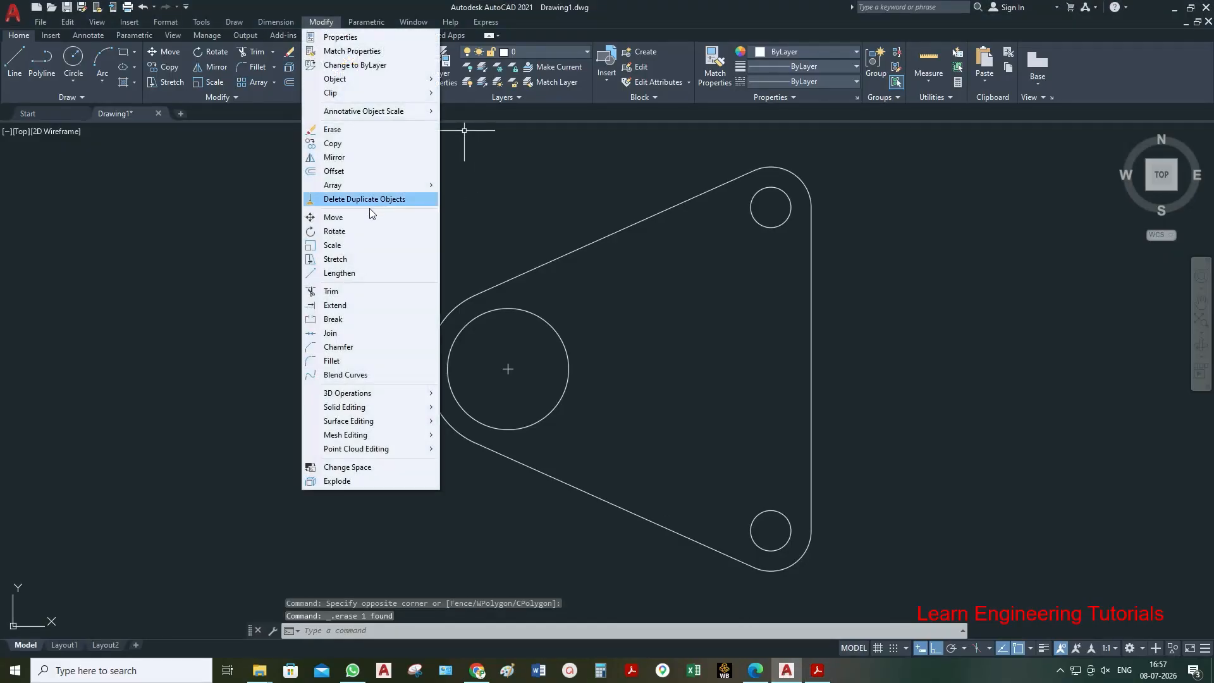
left_click(350, 173)
type("30")
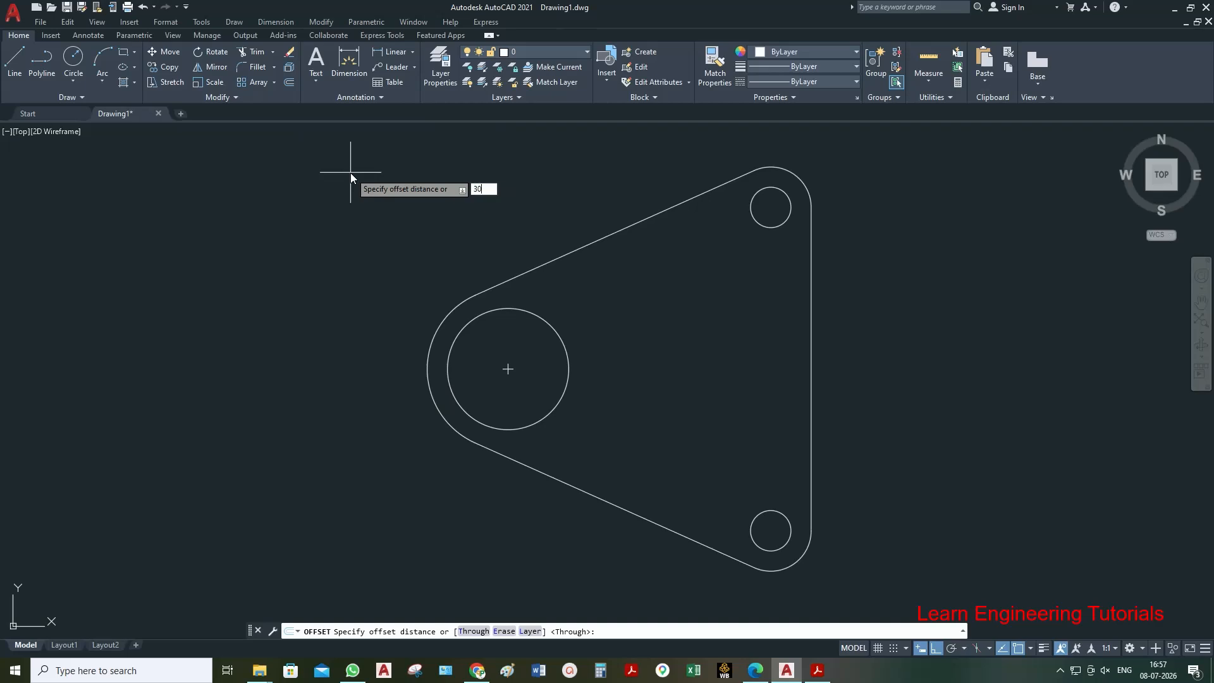
key("Return")
left_click(810, 370)
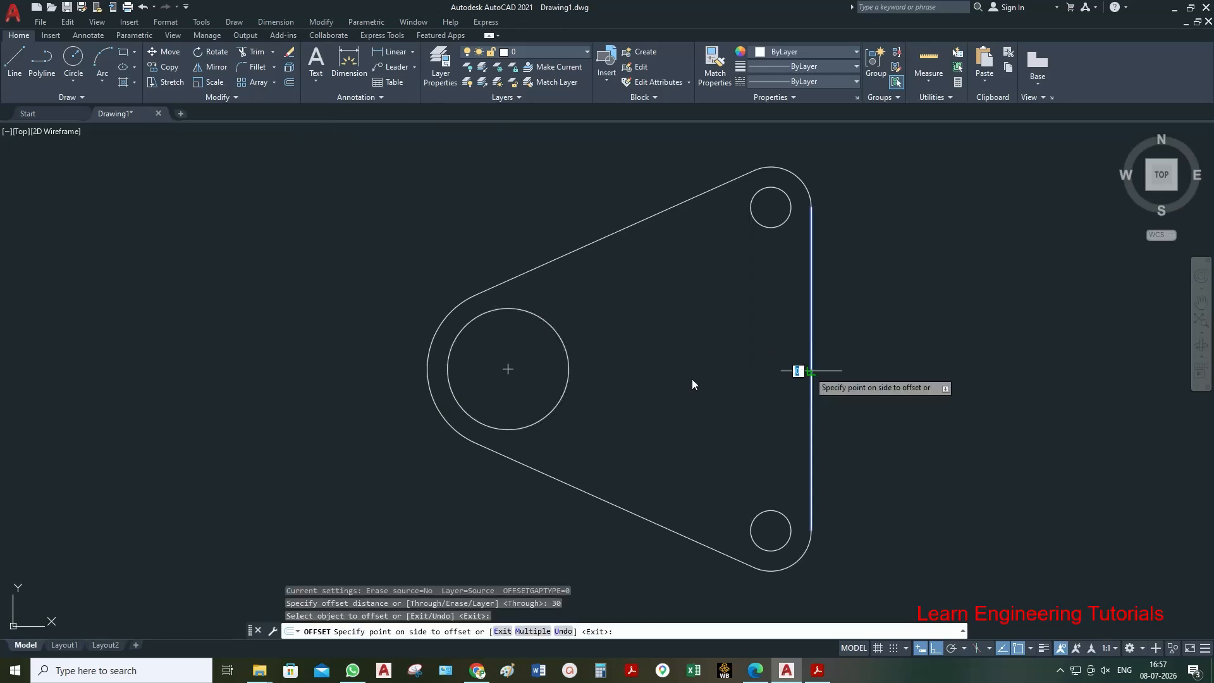
left_click(695, 378)
- Offset the inner vertical line by 60 toward the large circle to locate the slot's other end
right_click(861, 324)
left_click(879, 331)
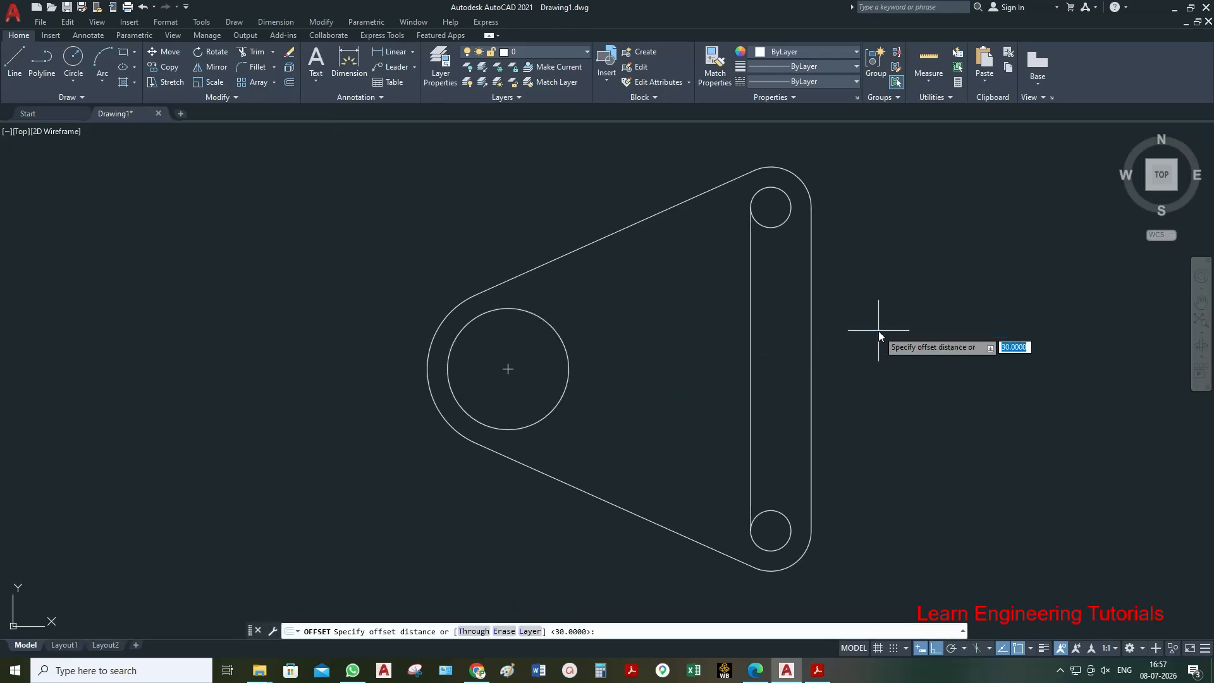
type("60")
key("Return")
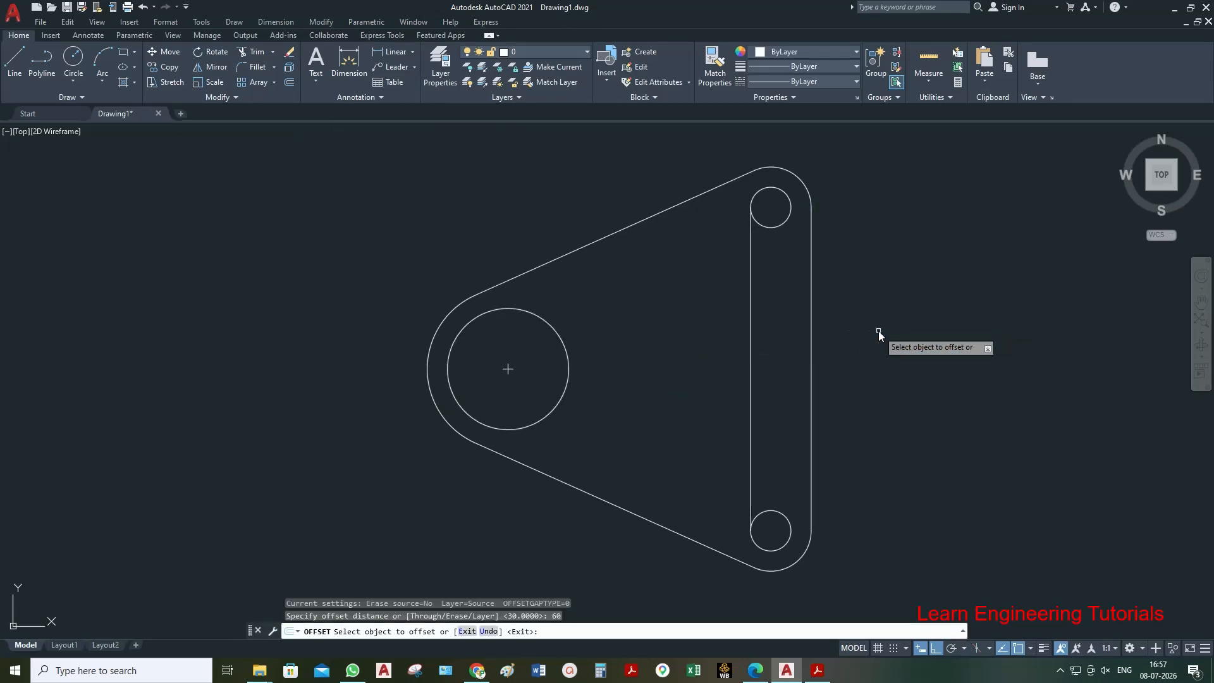
left_click(751, 383)
left_click(669, 392)
key("Escape")
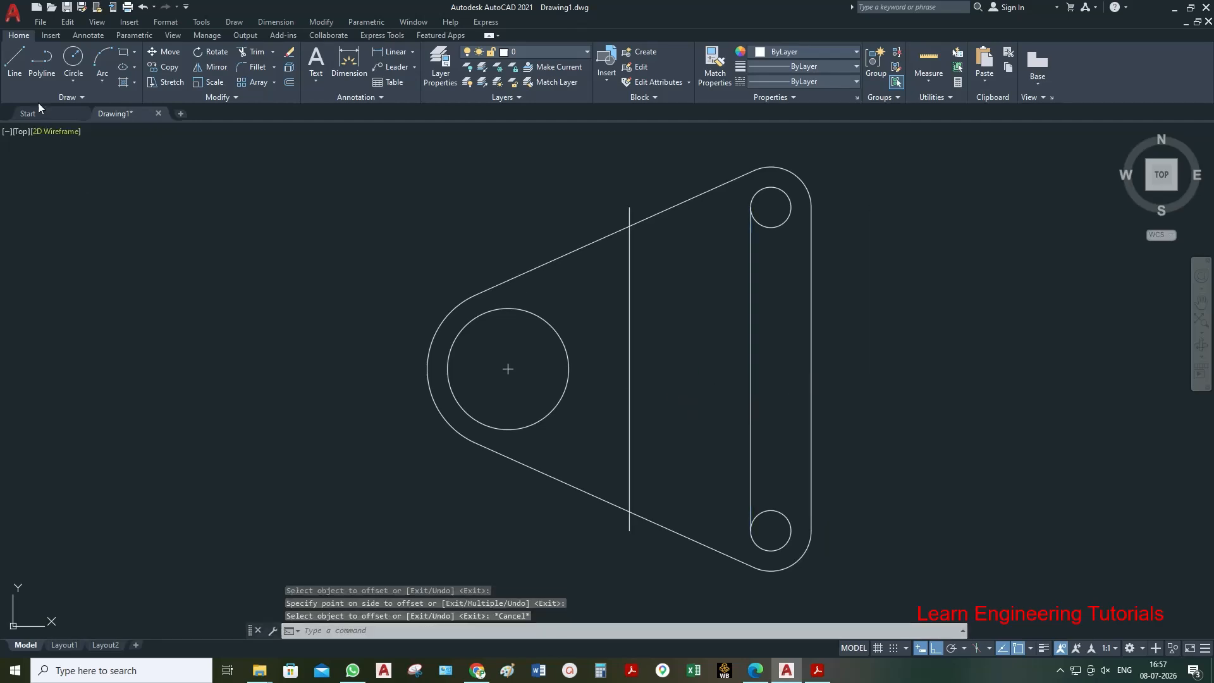
- Draw a horizontal line from the large circle's centre to beyond the outline's right edge
left_click(15, 63)
left_click(508, 370)
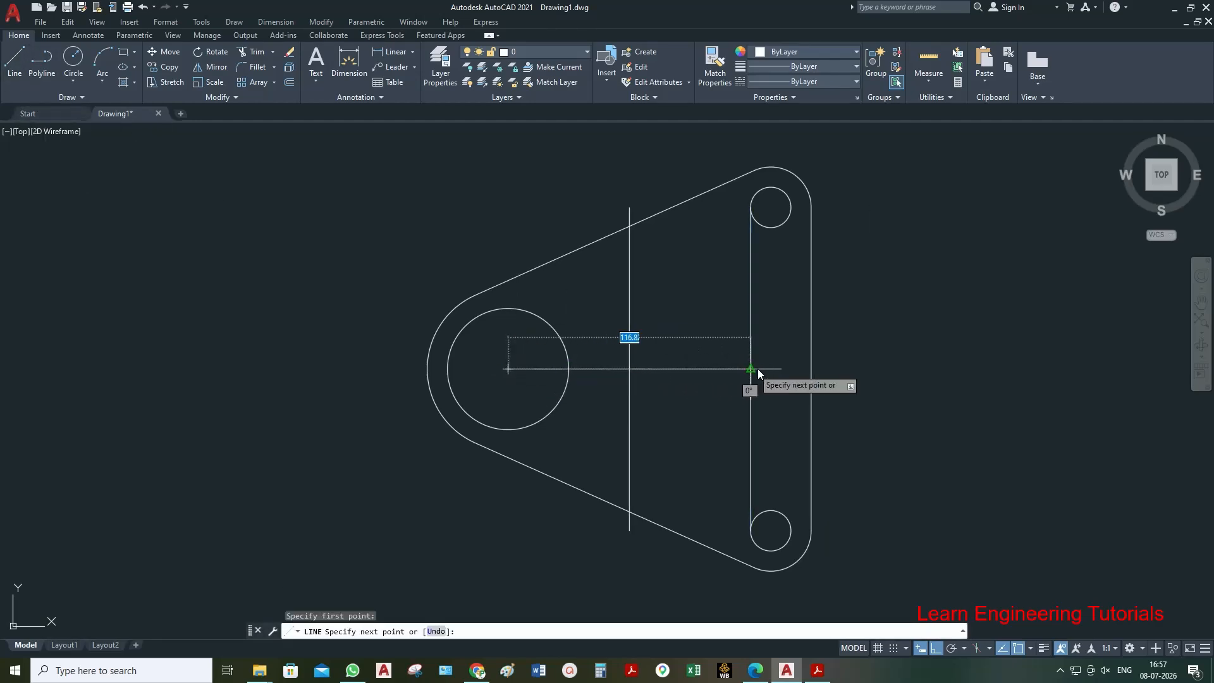
left_click(858, 370)
key("Escape")
right_click(859, 246)
left_click(898, 260)
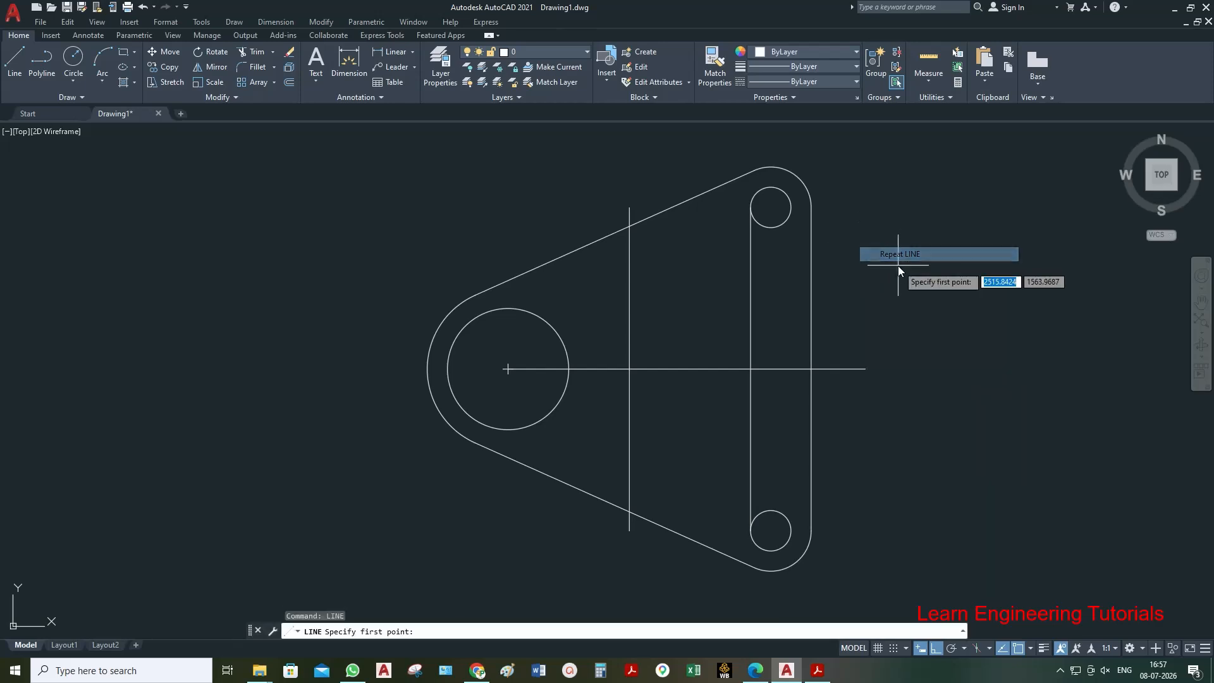
key("Escape")
- Offset the horizontal centre line by 10 both above and below for the slot's sides
right_click(890, 256)
left_click(1083, 293)
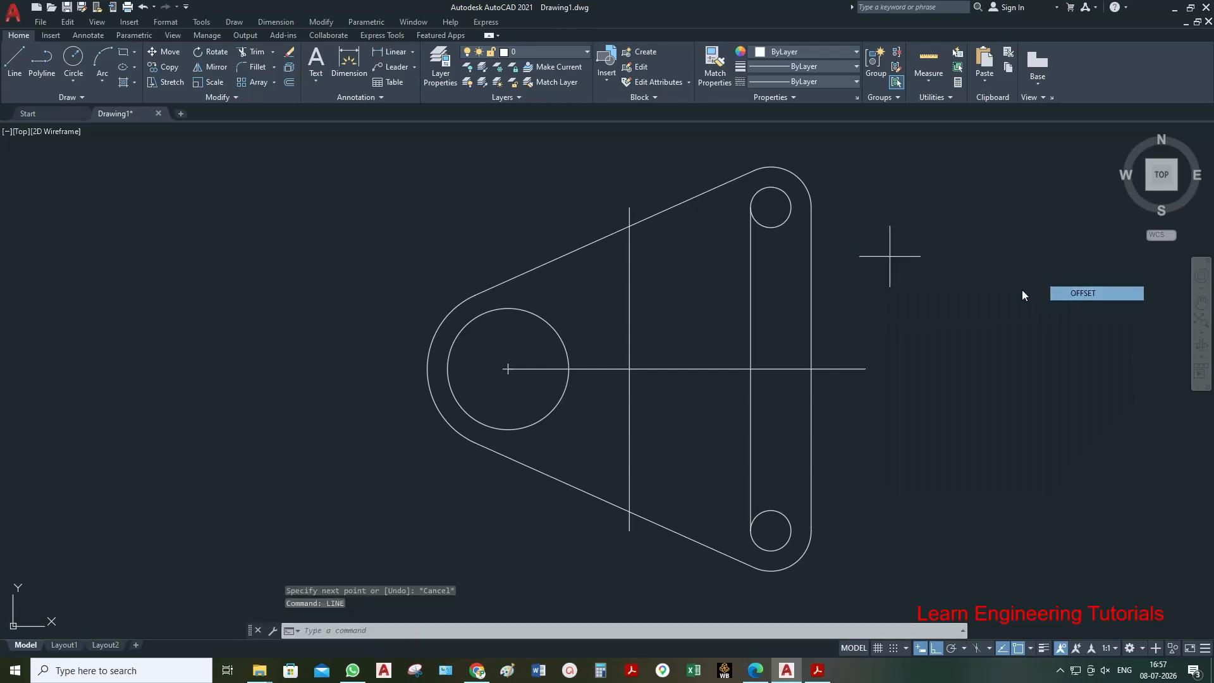
type("10")
key("Return")
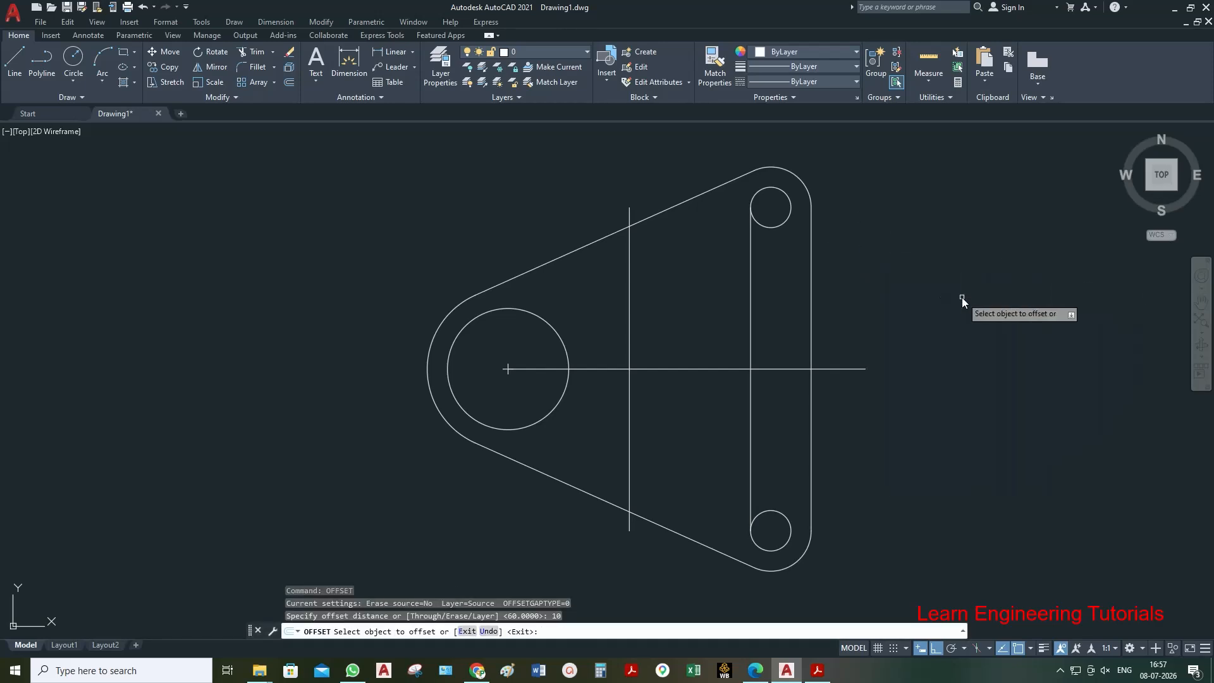
left_click(736, 369)
left_click(734, 389)
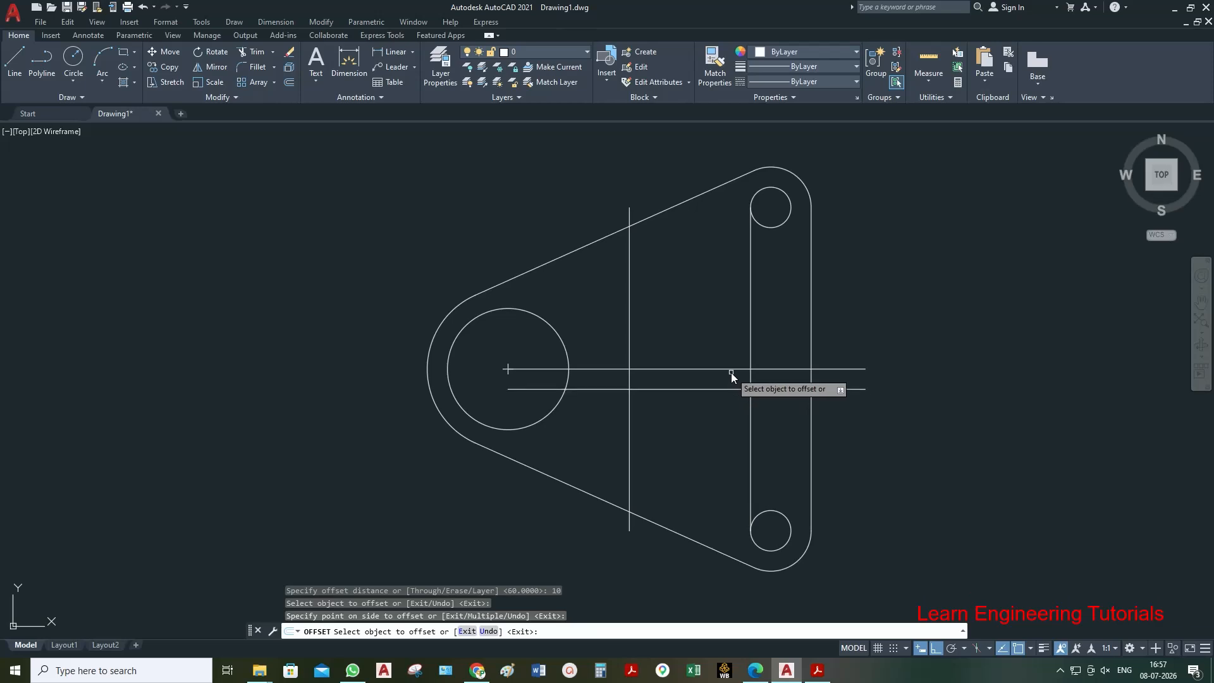
left_click(731, 369)
left_click(728, 340)
key("Escape")
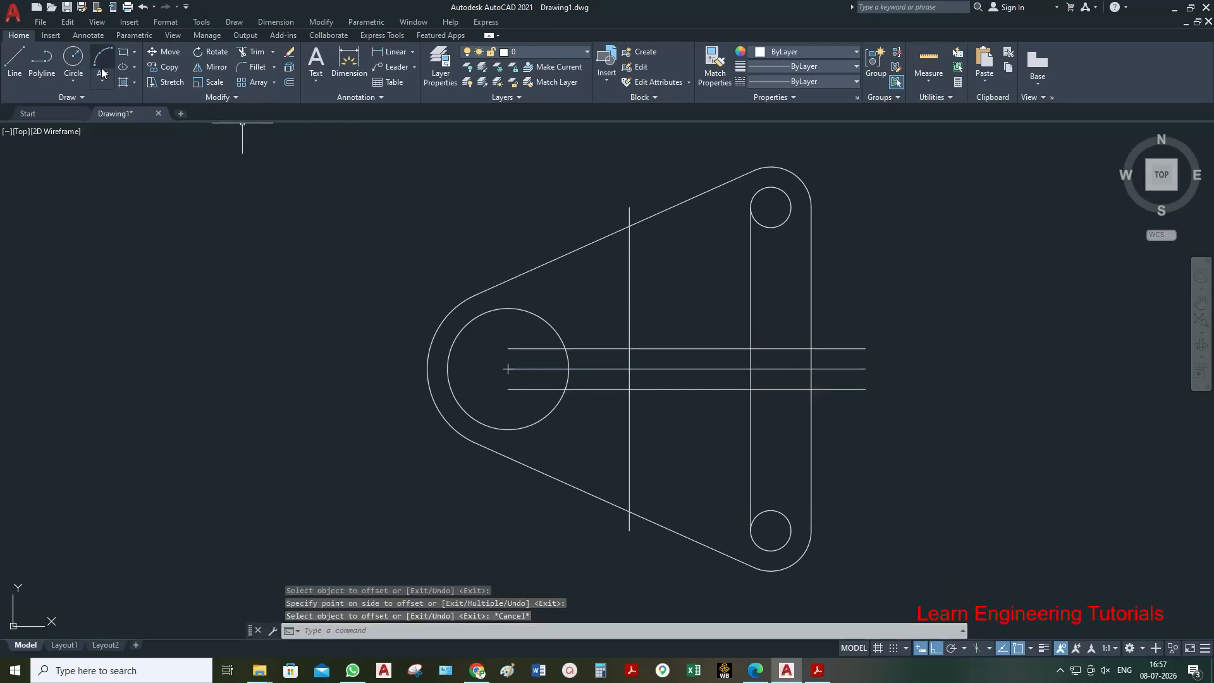
- Draw a two-point circle between the offset horizontal lines on each of the two vertical construction lines
left_click(76, 79)
left_click(105, 153)
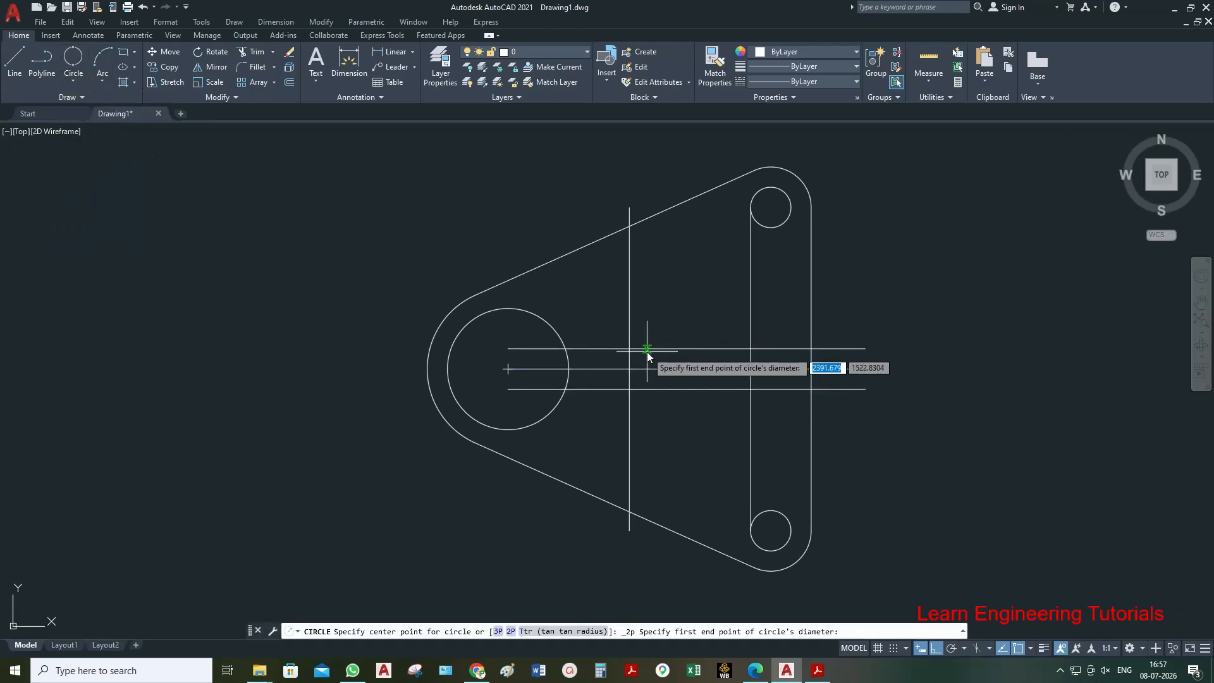
left_click(629, 349)
left_click(629, 388)
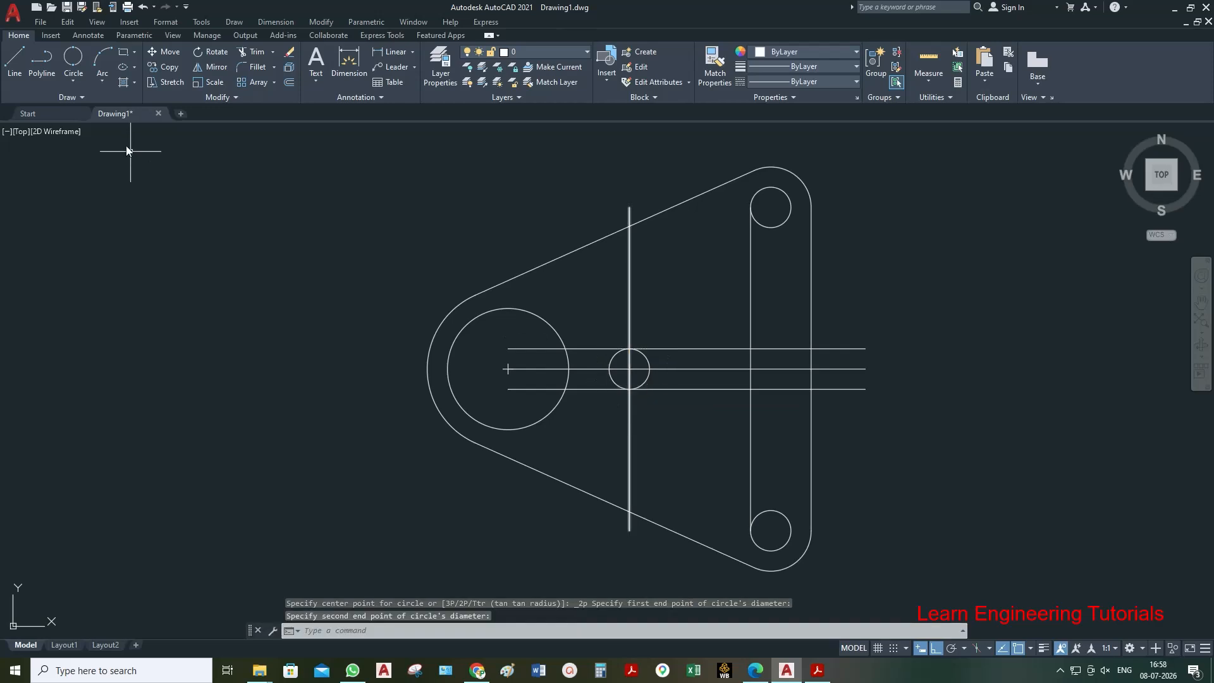
left_click(73, 57)
left_click(751, 349)
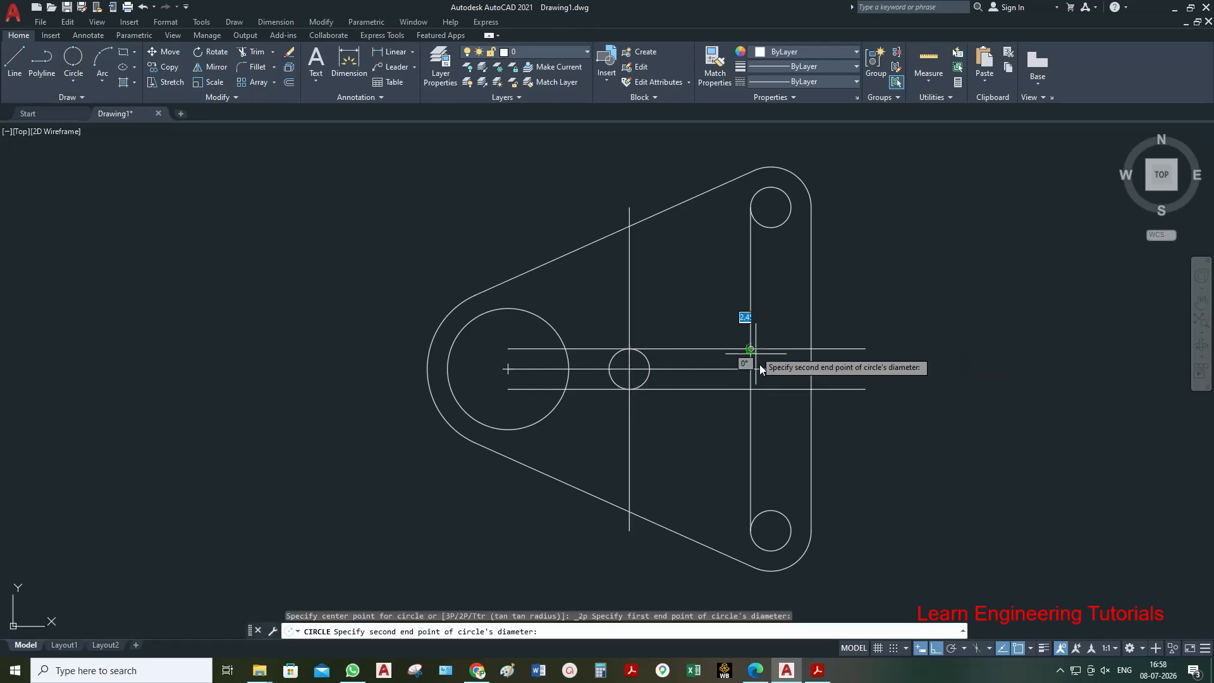
left_click(751, 389)
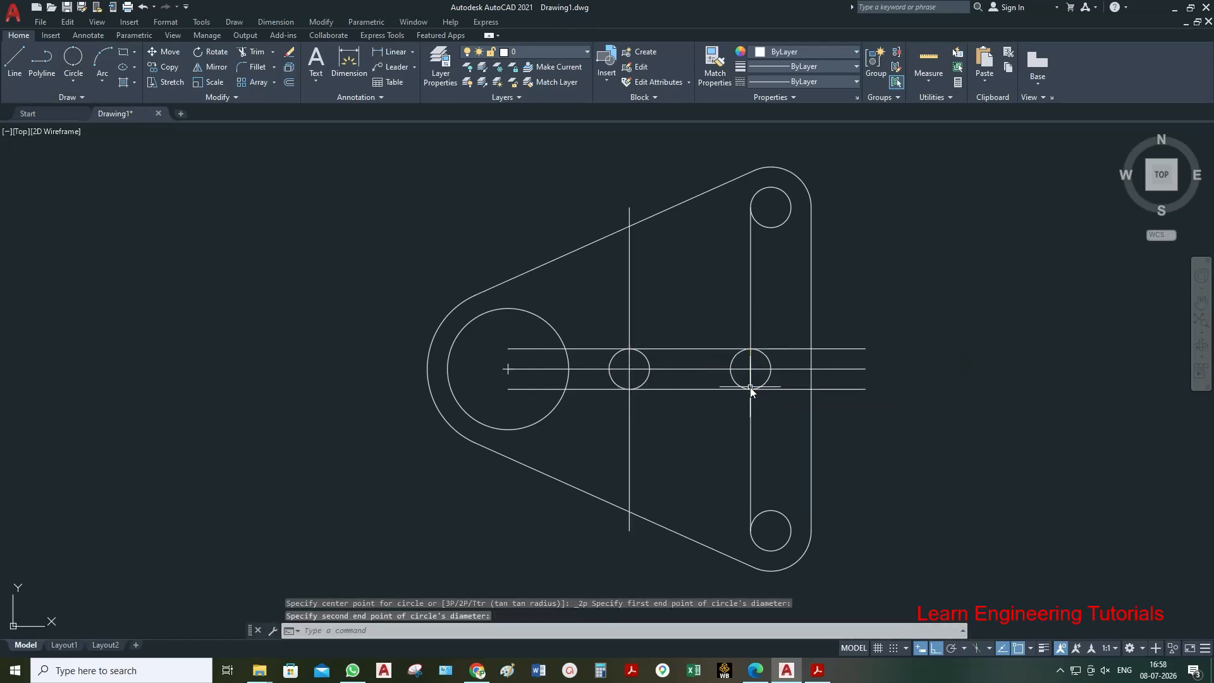
- Trim the construction lines around the slot and the inner halves of its two end circles
left_click(256, 59)
left_click(630, 412)
left_click(599, 388)
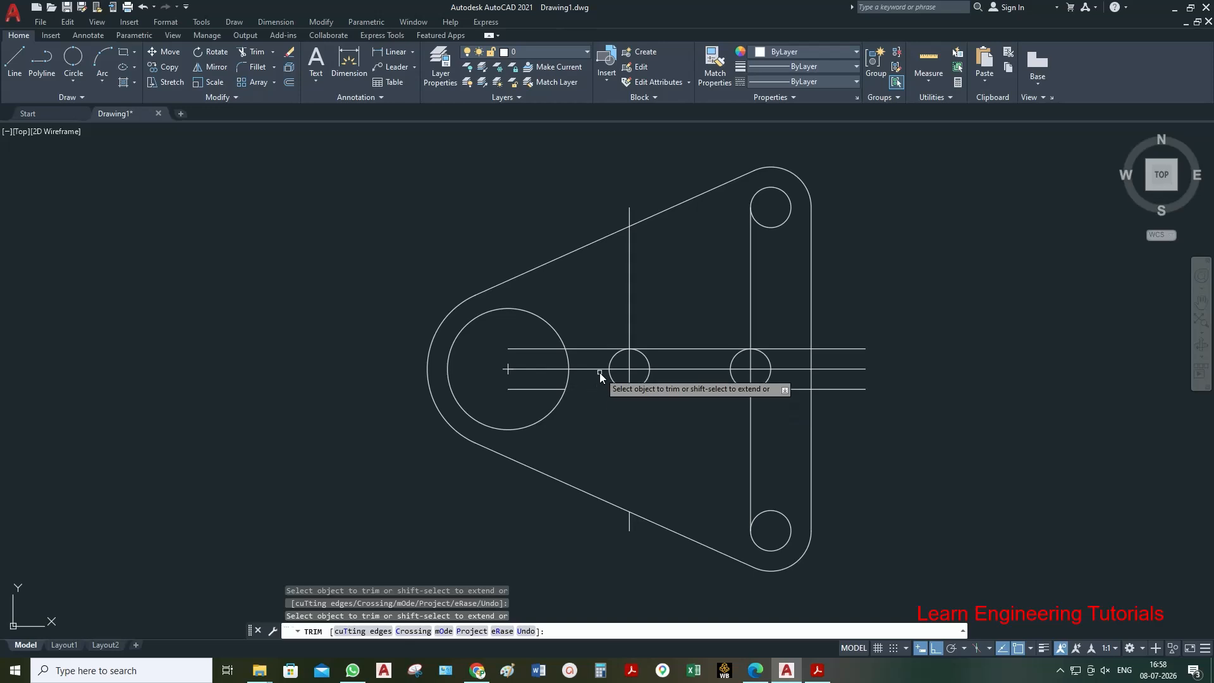
mouse_move(597, 375)
left_mouse_down()
mouse_move(599, 311)
mouse_move(777, 317)
mouse_move(791, 334)
mouse_move(793, 408)
mouse_move(734, 430)
left_mouse_up()
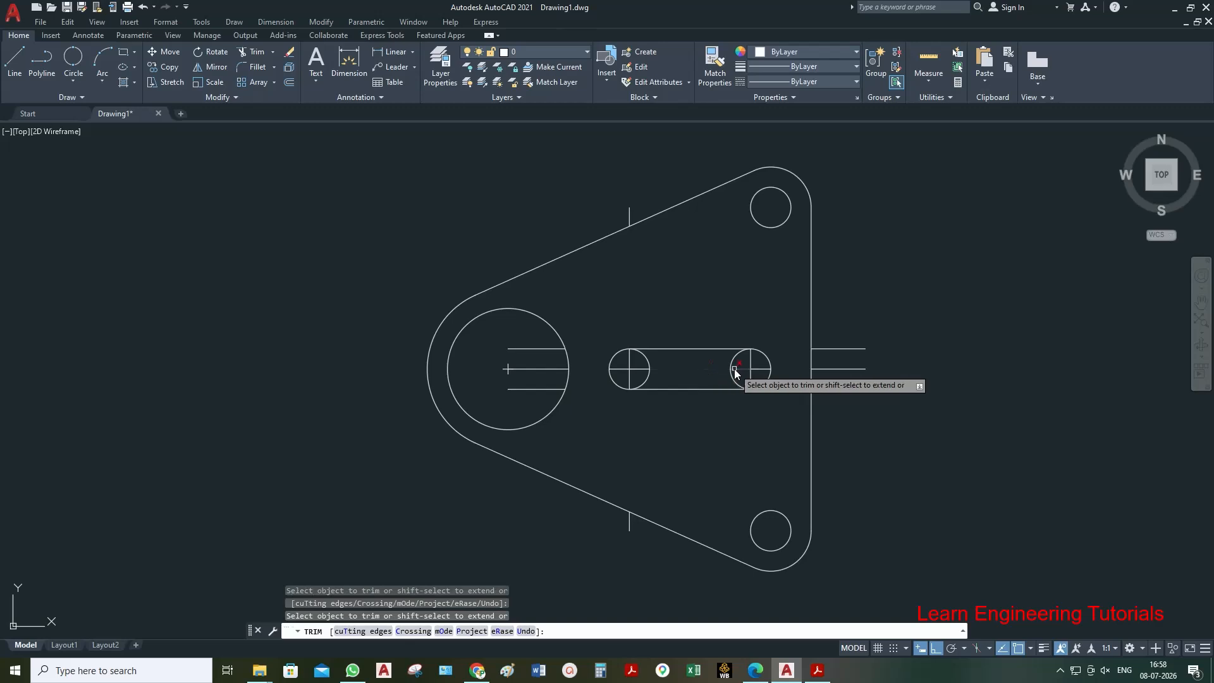
left_click(734, 370)
left_click(732, 363)
left_click(650, 361)
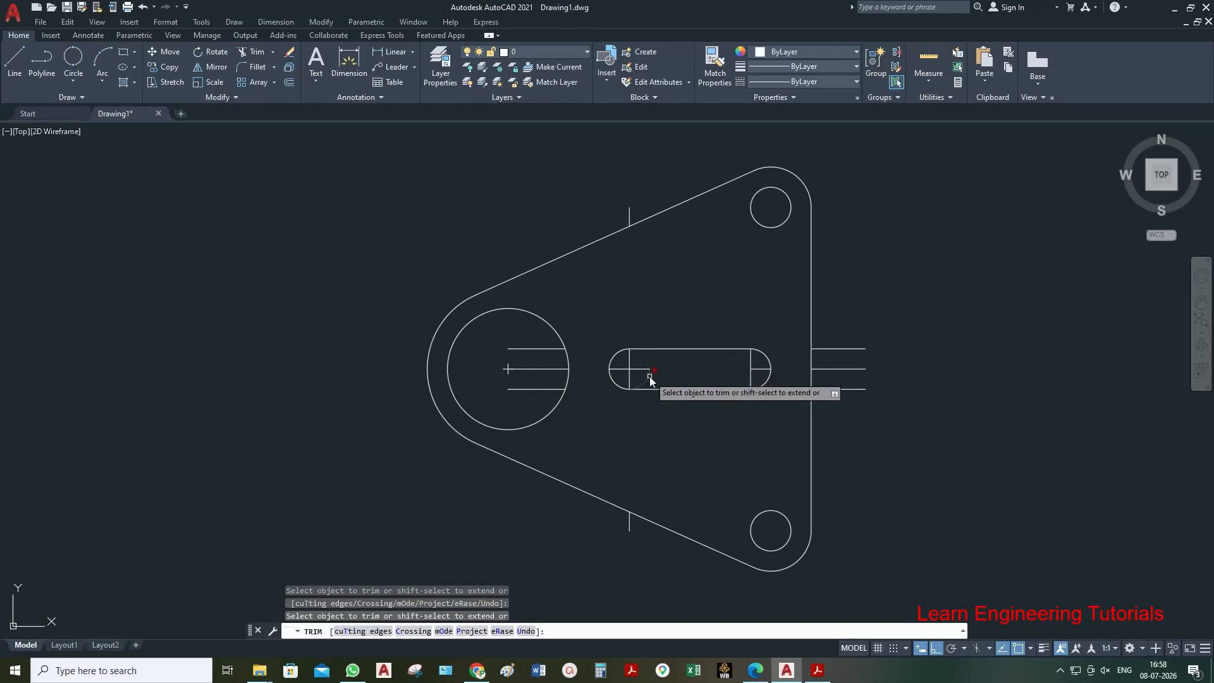
- Trim away the remaining horizontal and vertical construction segments inside the slot's rounded ends
left_click_drag(642, 372, 621, 378)
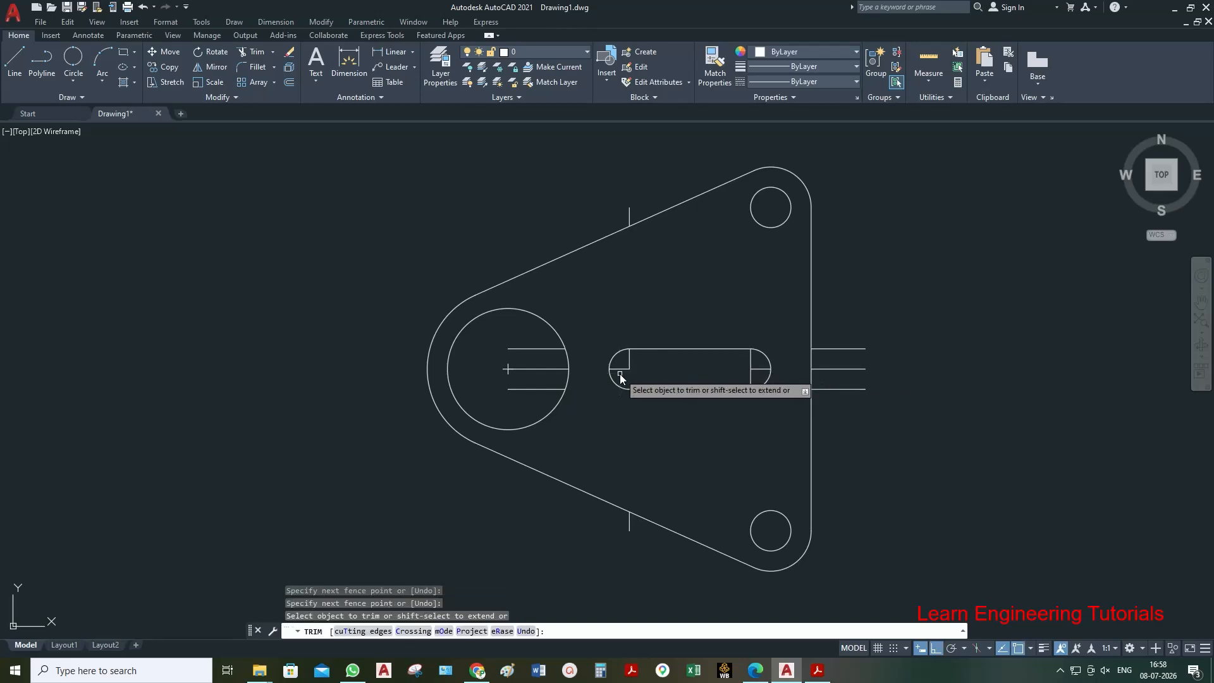
left_click(627, 360)
left_click(760, 369)
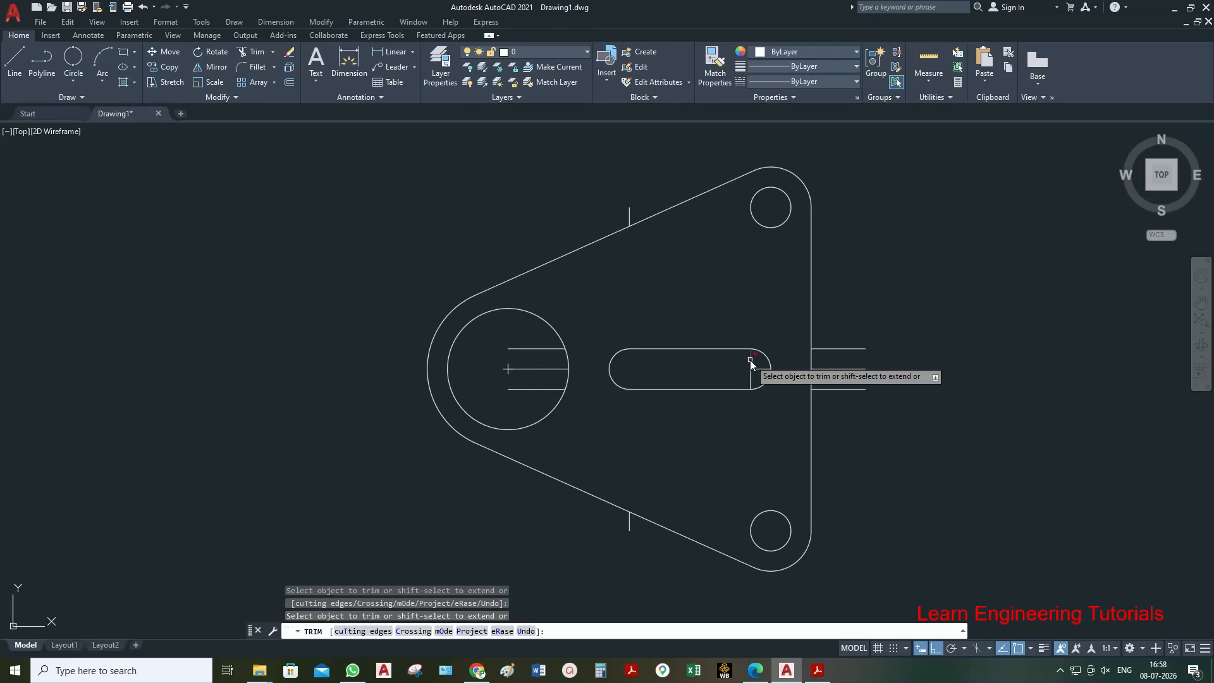
left_click_drag(759, 370, 748, 375)
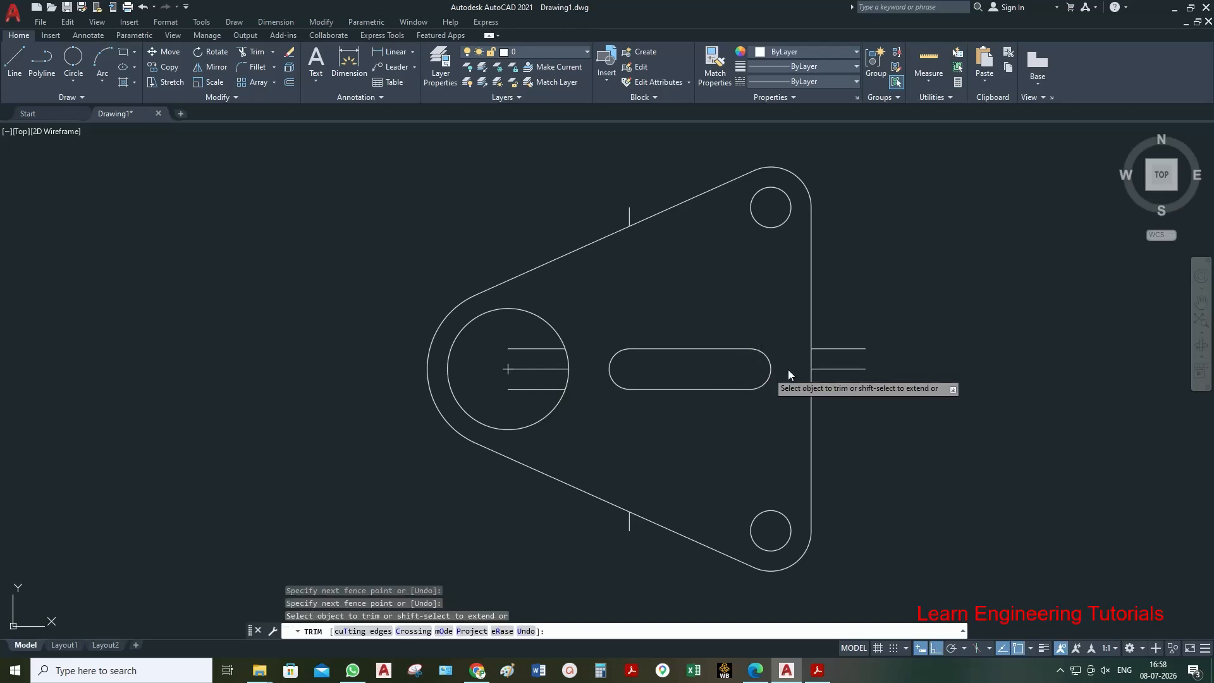
key("Escape")
- Erase the leftover construction segments beyond the vertical edge, at the lower sloped edge and inside the large circle
left_click(829, 341)
left_click(816, 387)
key("Delete")
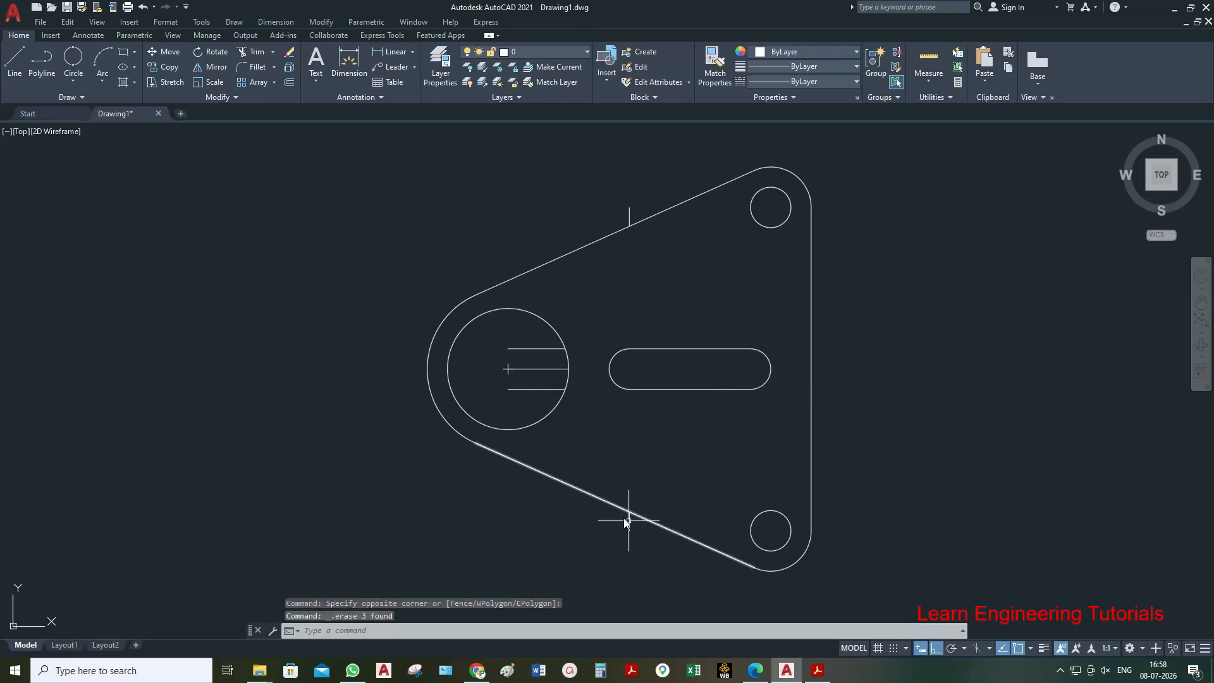
left_click(605, 468)
left_click(658, 533)
key("Delete")
left_click(532, 339)
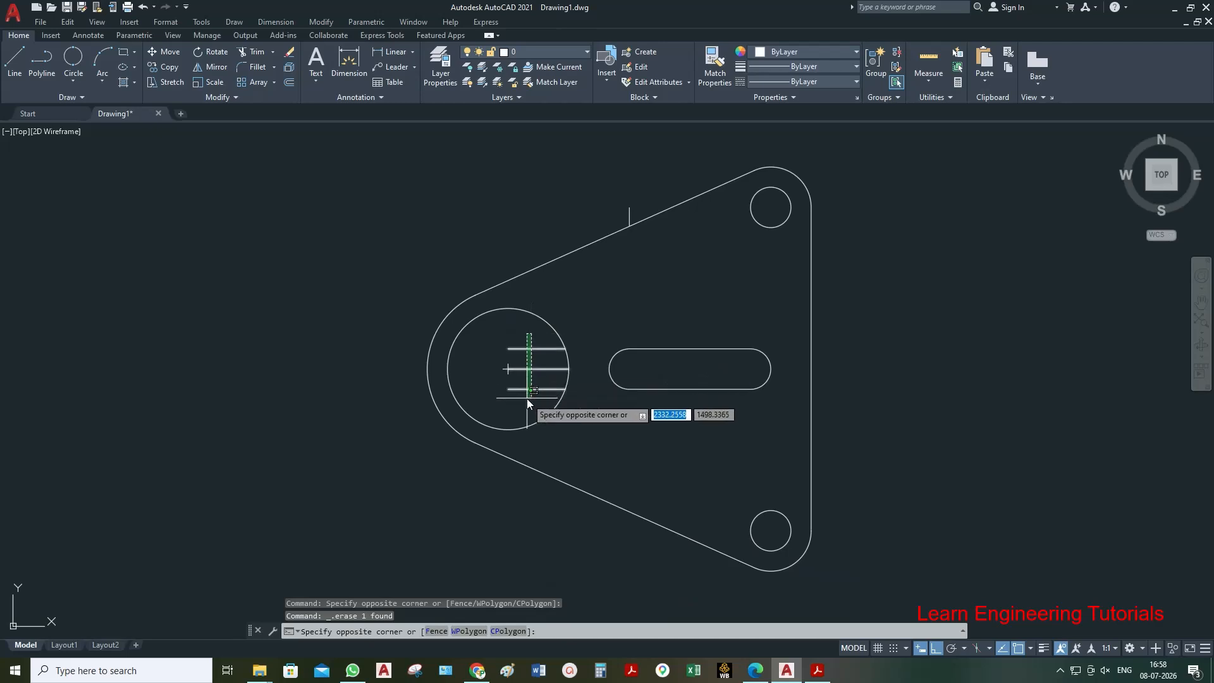
left_click(526, 399)
key("Delete")
- Draw a horizontal centre line through the slot from inside the large circle to just short of the vertical edge
left_click(22, 61)
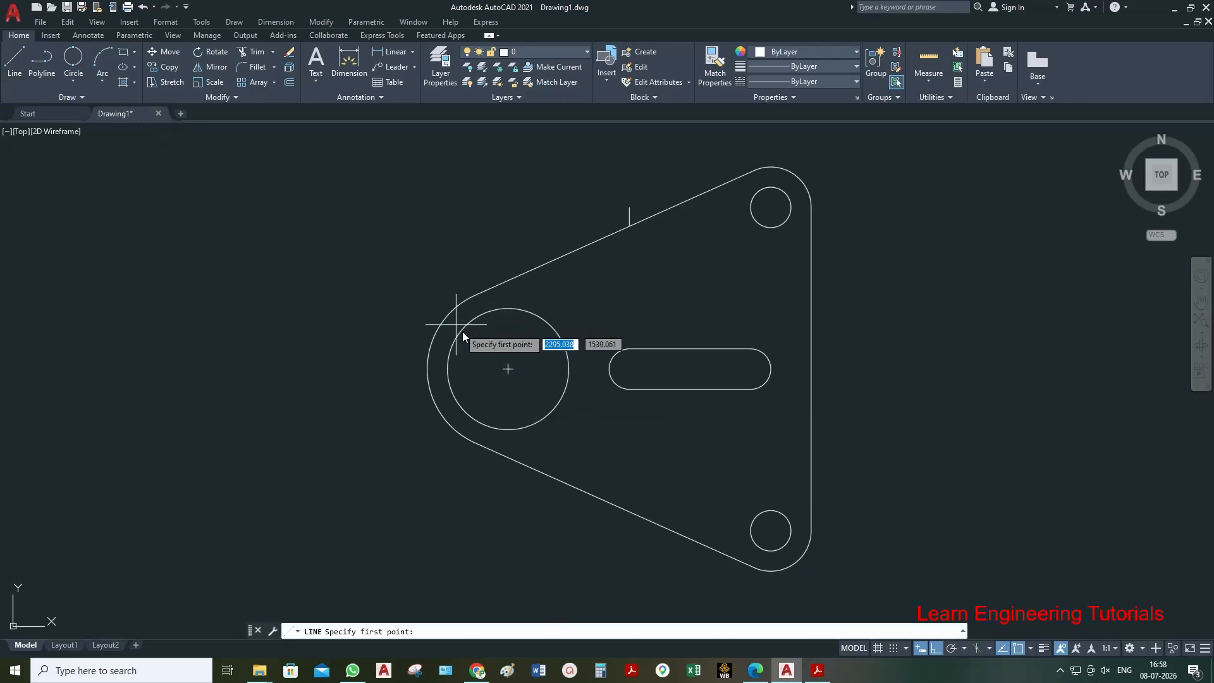
left_click(548, 366)
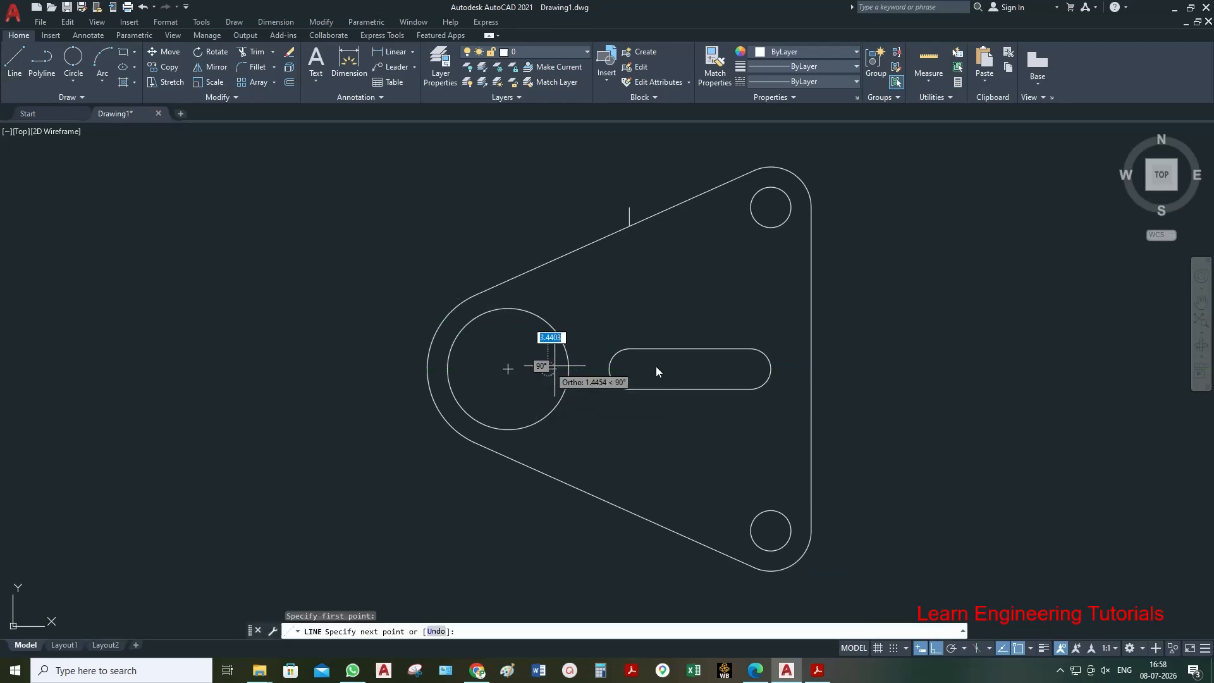
left_click(808, 369)
key("Escape")
left_click(800, 373)
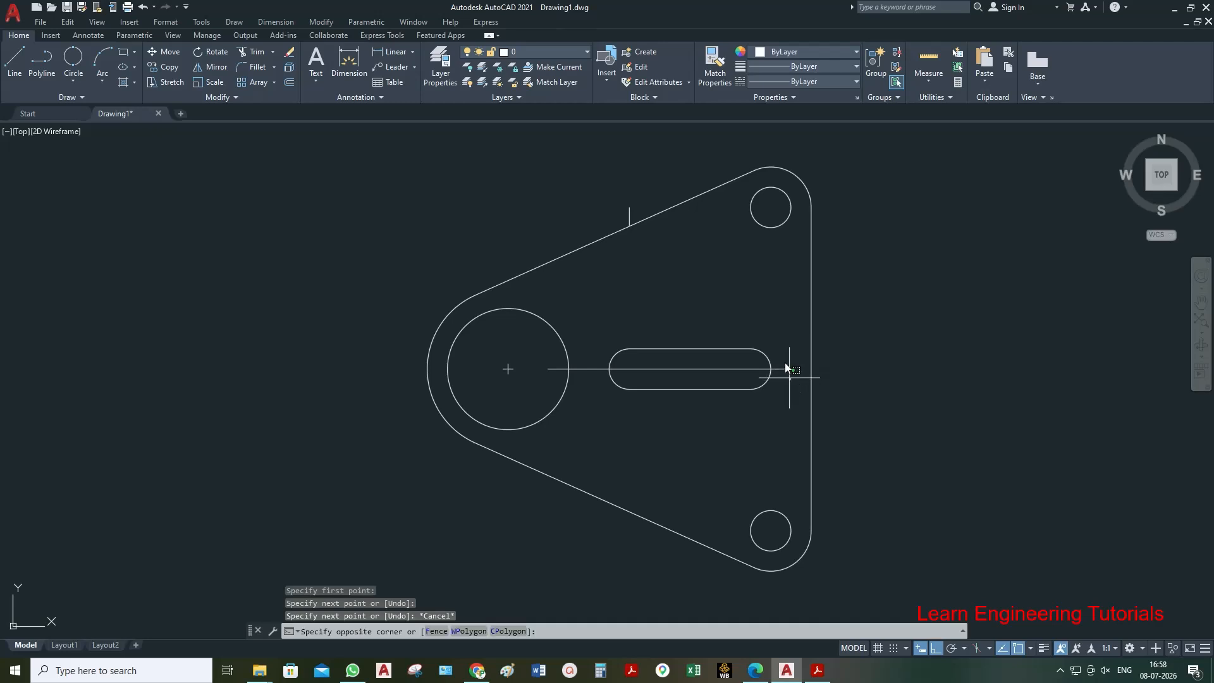
left_click(784, 356)
key("Escape")
- Erase the short vertical construction segment left above the upper sloped edge
left_click(637, 189)
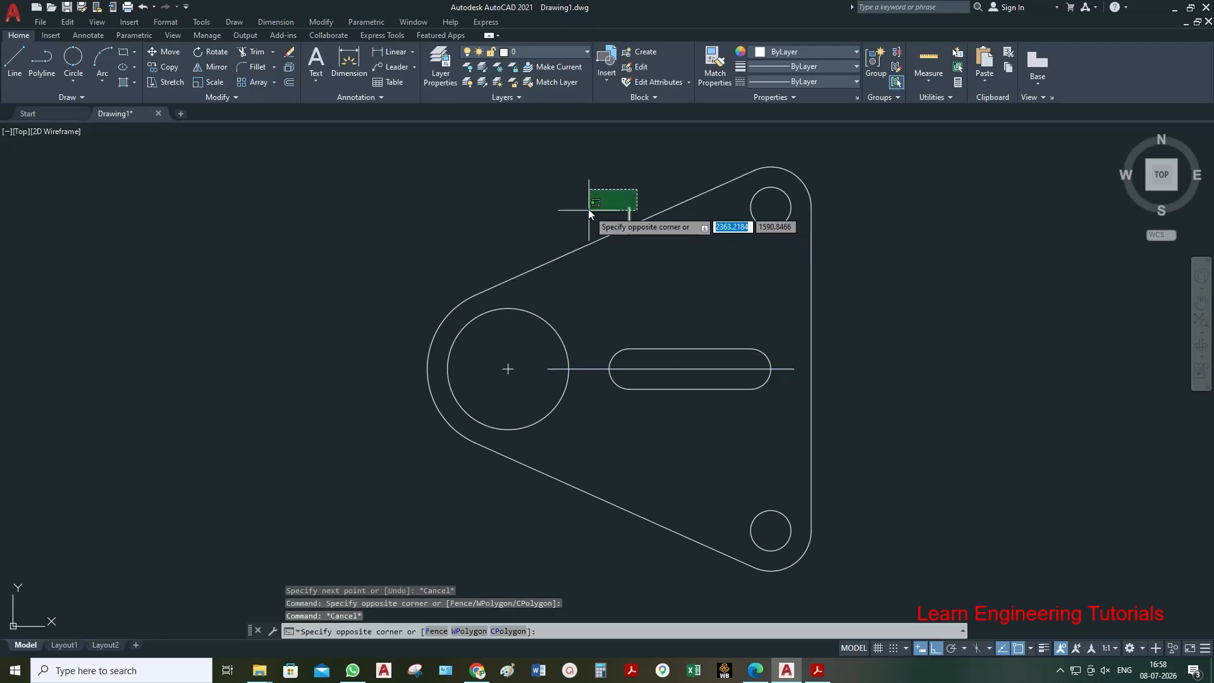
left_click(588, 209)
key("Delete")
- Load the CENTER2 linetype from acadiso.lin into the drawing
scroll(713, 332, "up", 2)
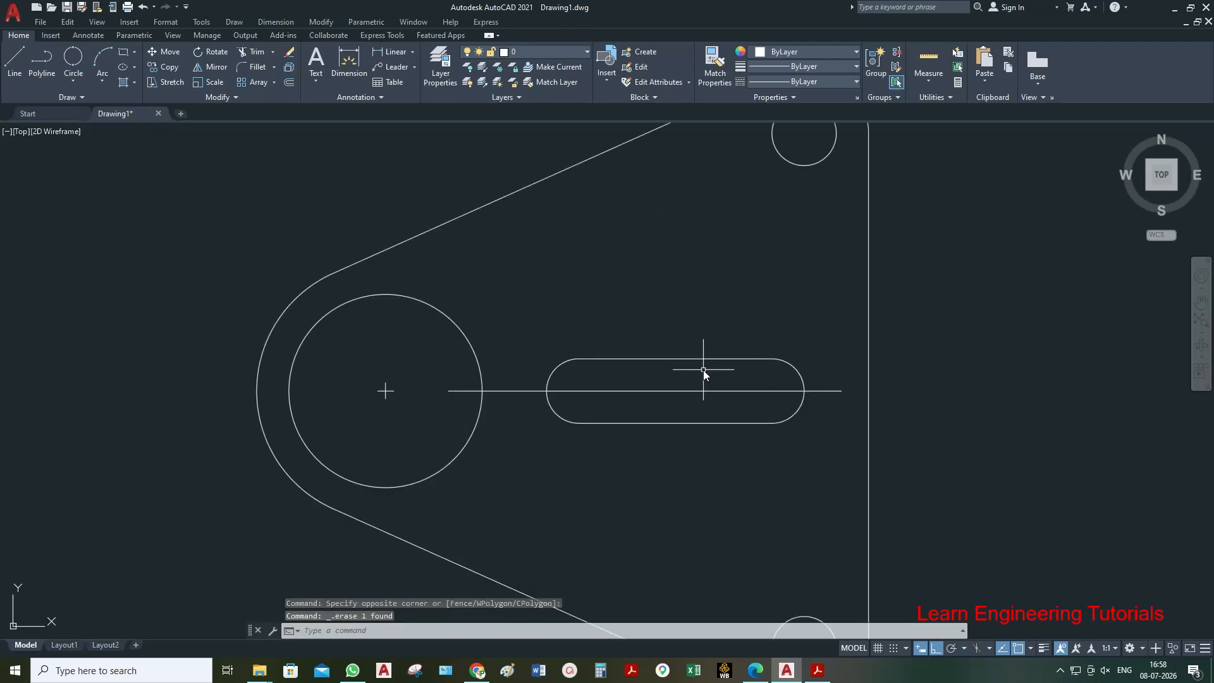
left_click(704, 372)
left_click(822, 85)
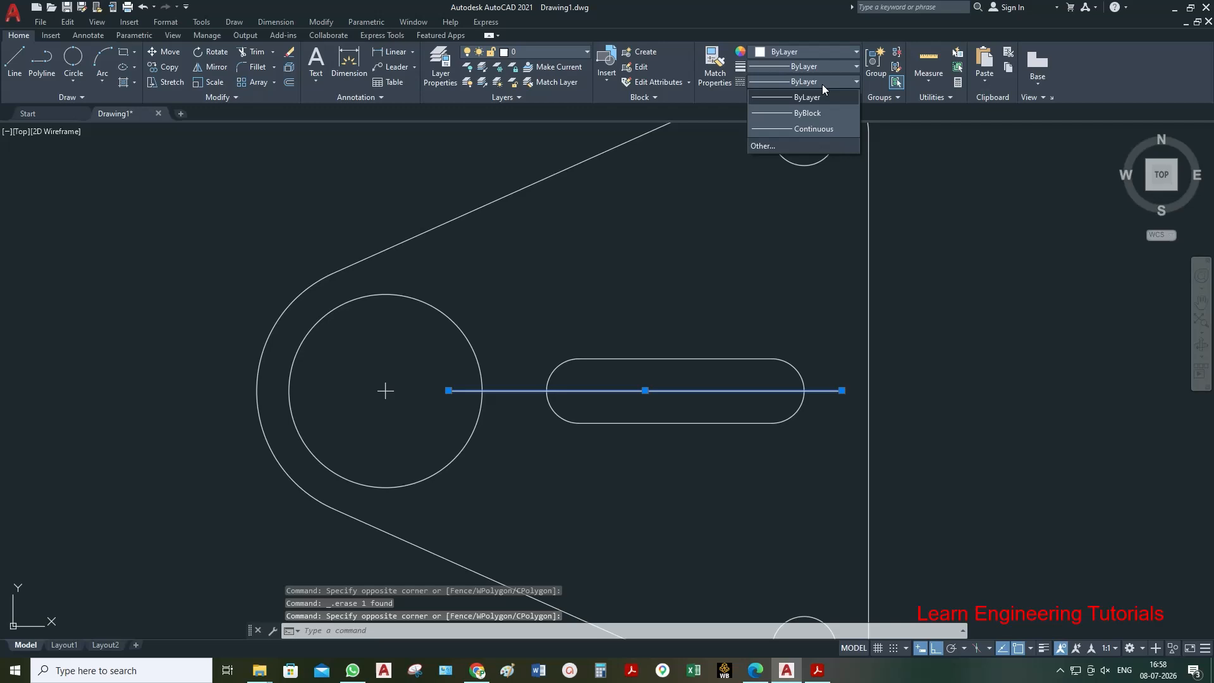
left_click(815, 146)
left_click(703, 228)
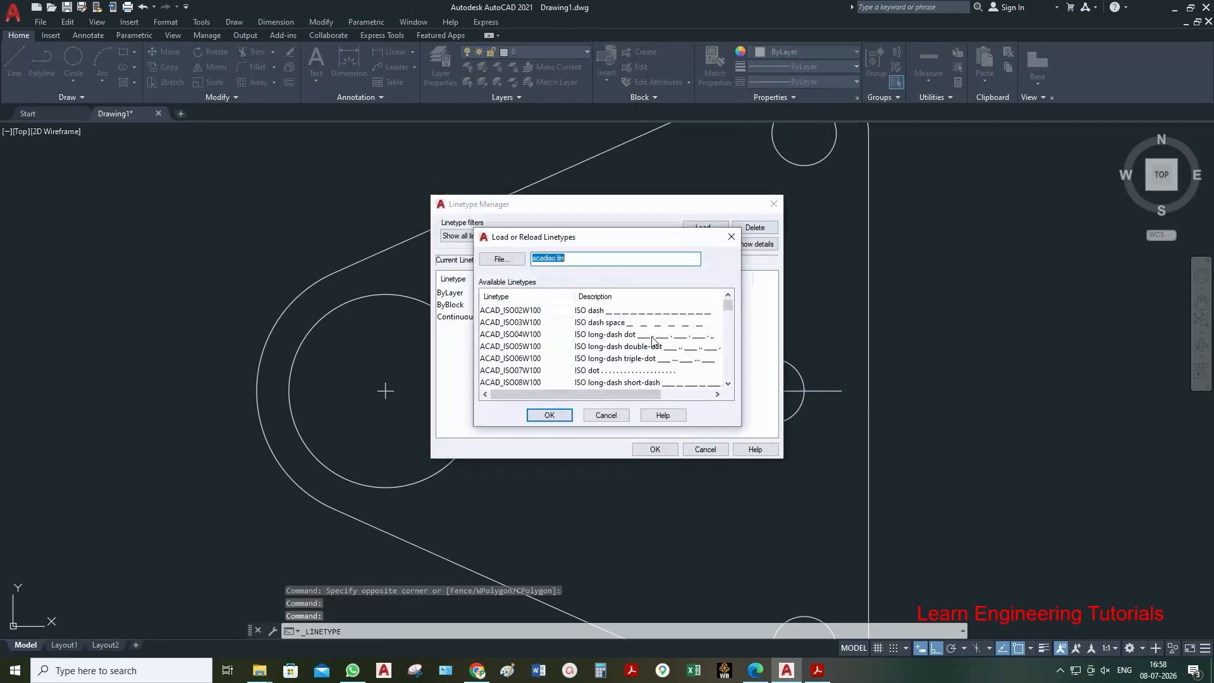
left_click(576, 337)
scroll(574, 339, "down", 6)
left_click(572, 310)
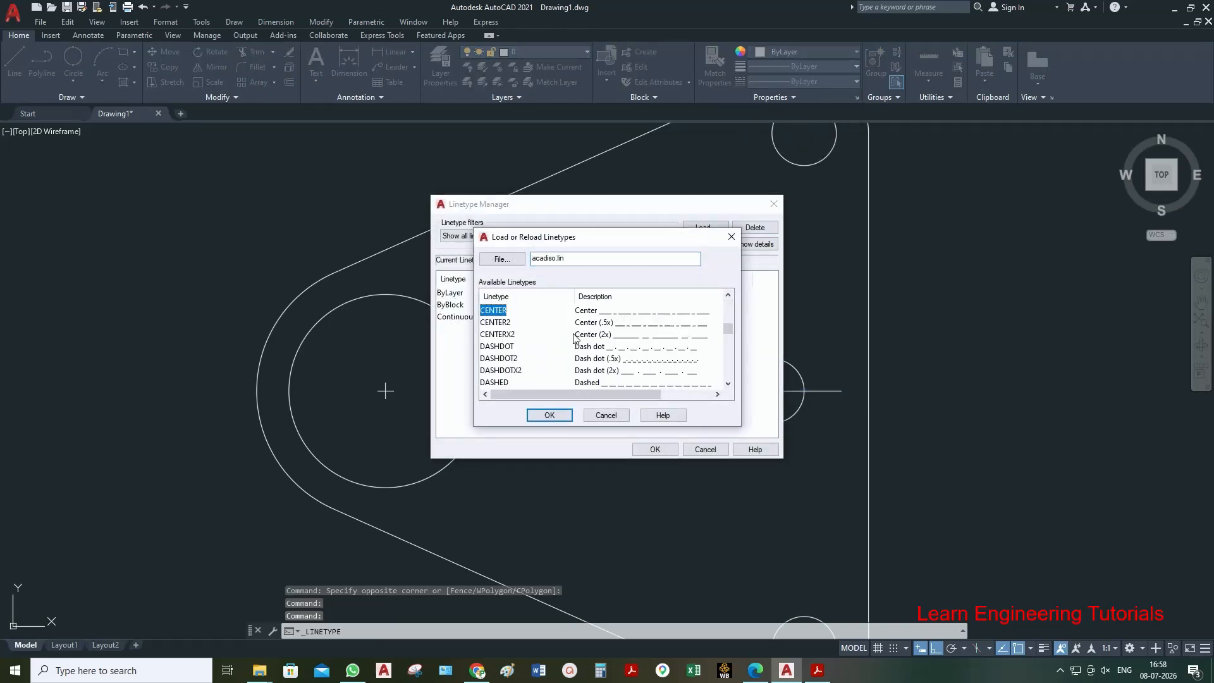
left_click(531, 322)
left_click(549, 416)
left_click(651, 448)
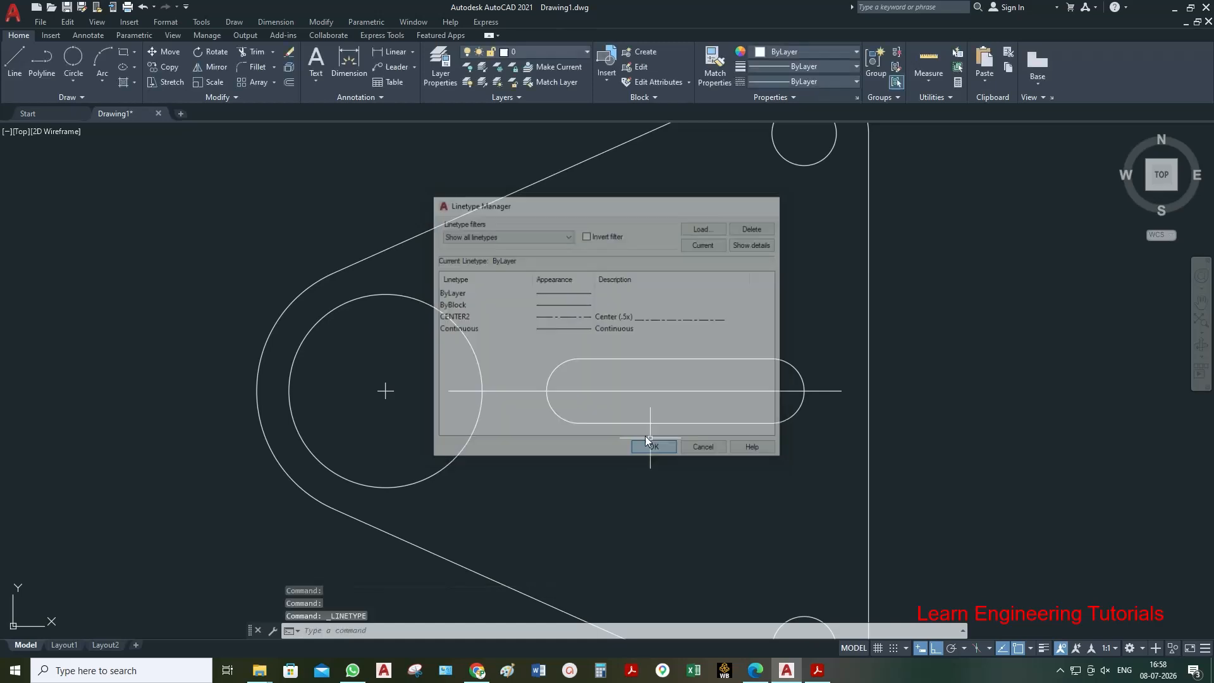
- Apply the CENTER2 linetype to the horizontal line through the slot
left_click(614, 406)
left_click(590, 377)
left_click(802, 86)
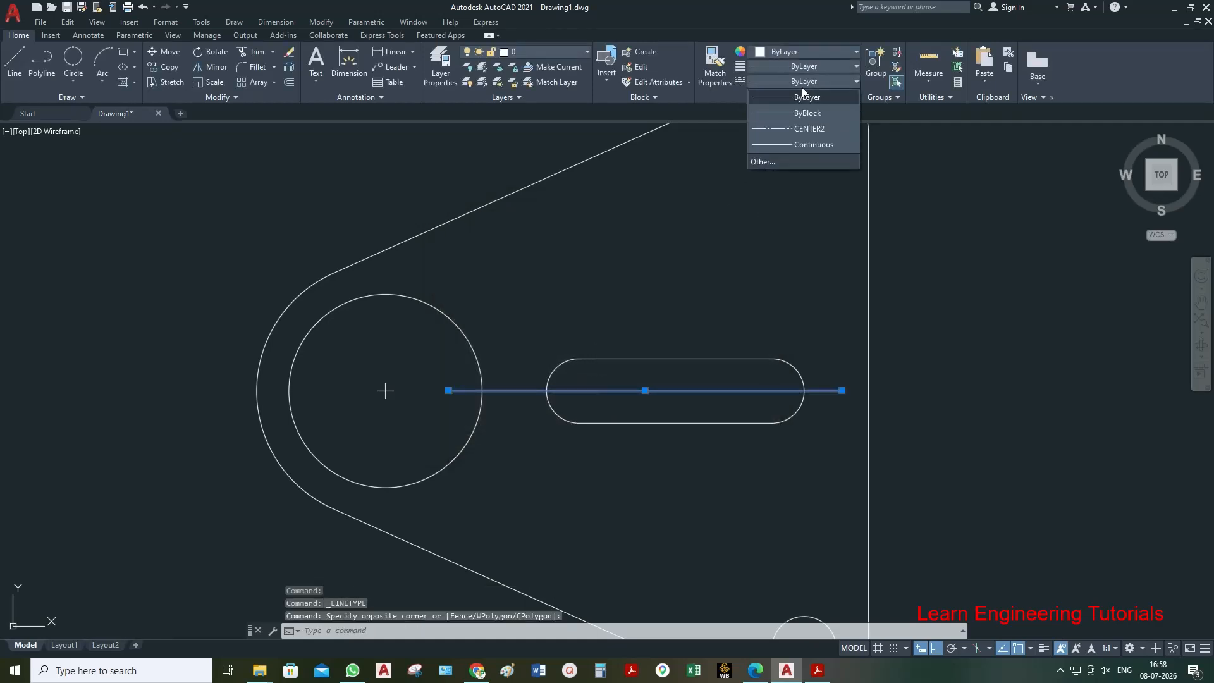
left_click(808, 131)
key("Escape")
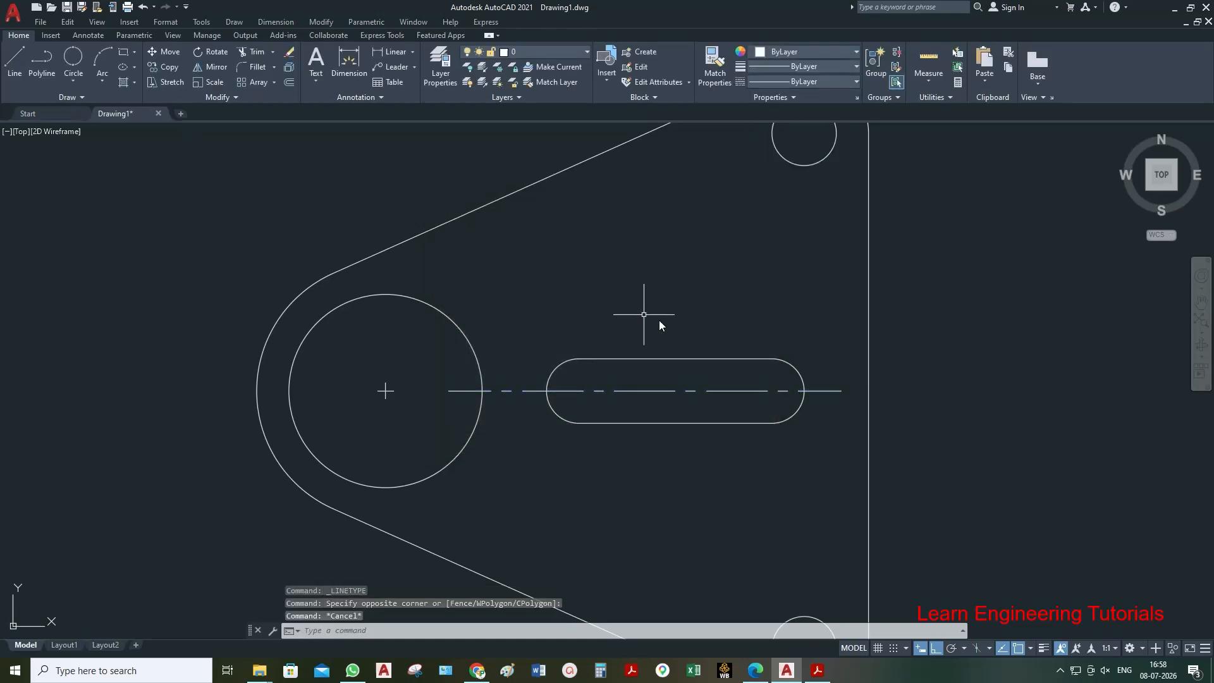
- Change the colour of the slot's centre line to a brownish orange
left_click(673, 378)
left_click(639, 405)
left_click(797, 51)
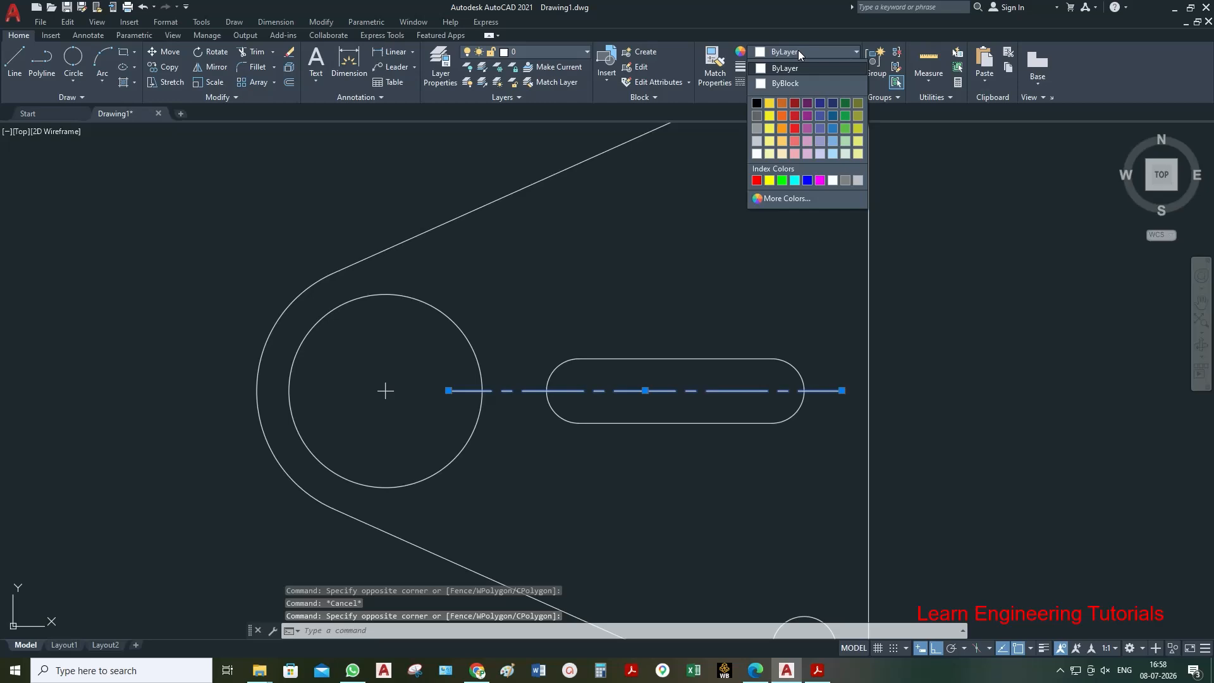
left_click(788, 112)
scroll(606, 278, "down", 2)
key("Escape")
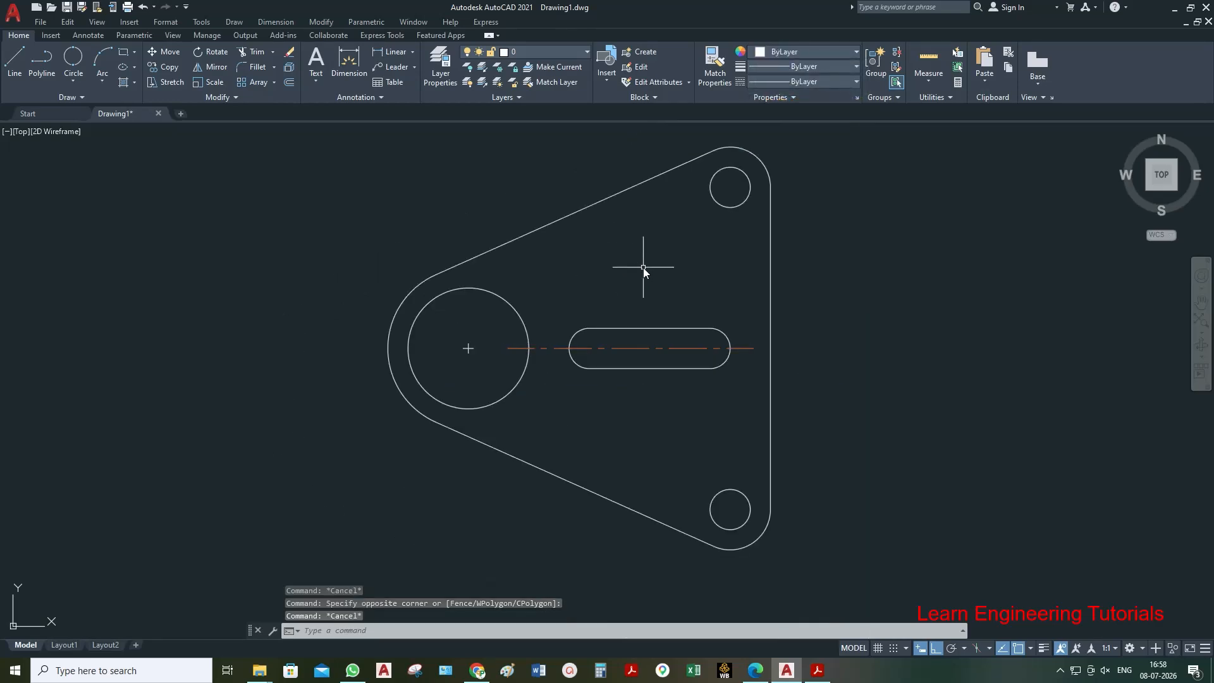
- Add centre marks to the upper and lower small circles
left_click(277, 21)
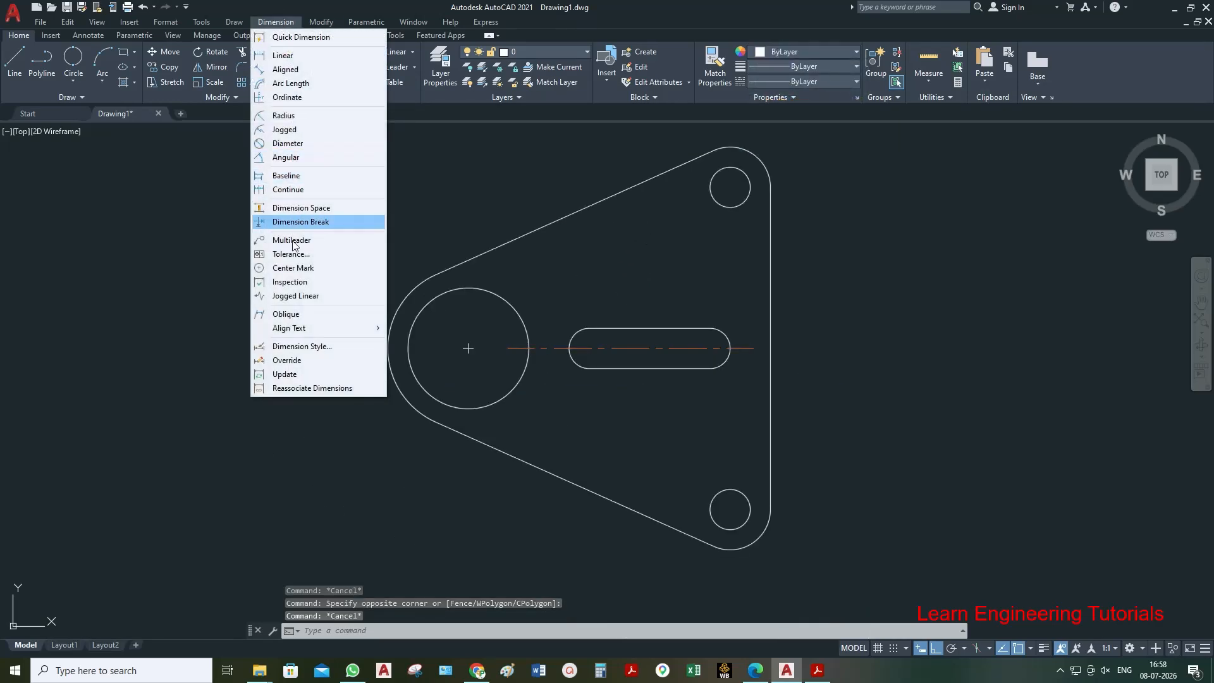
left_click(298, 268)
left_click(721, 208)
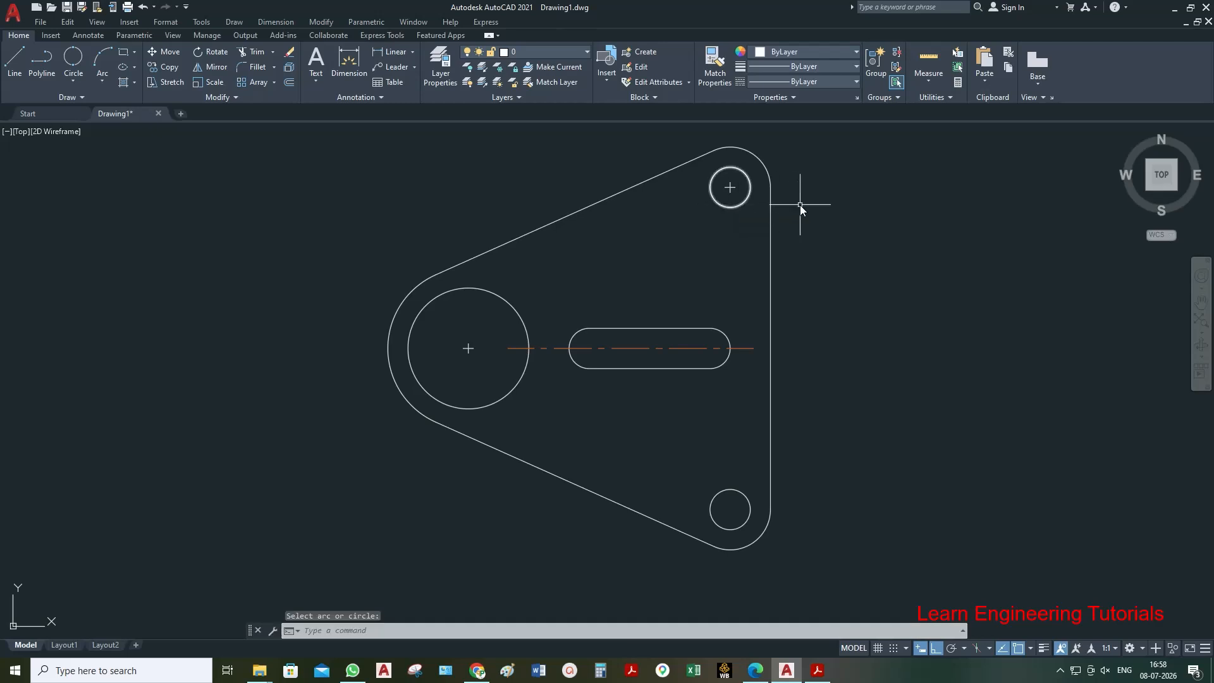
right_click(800, 206)
left_click(835, 213)
left_click(742, 494)
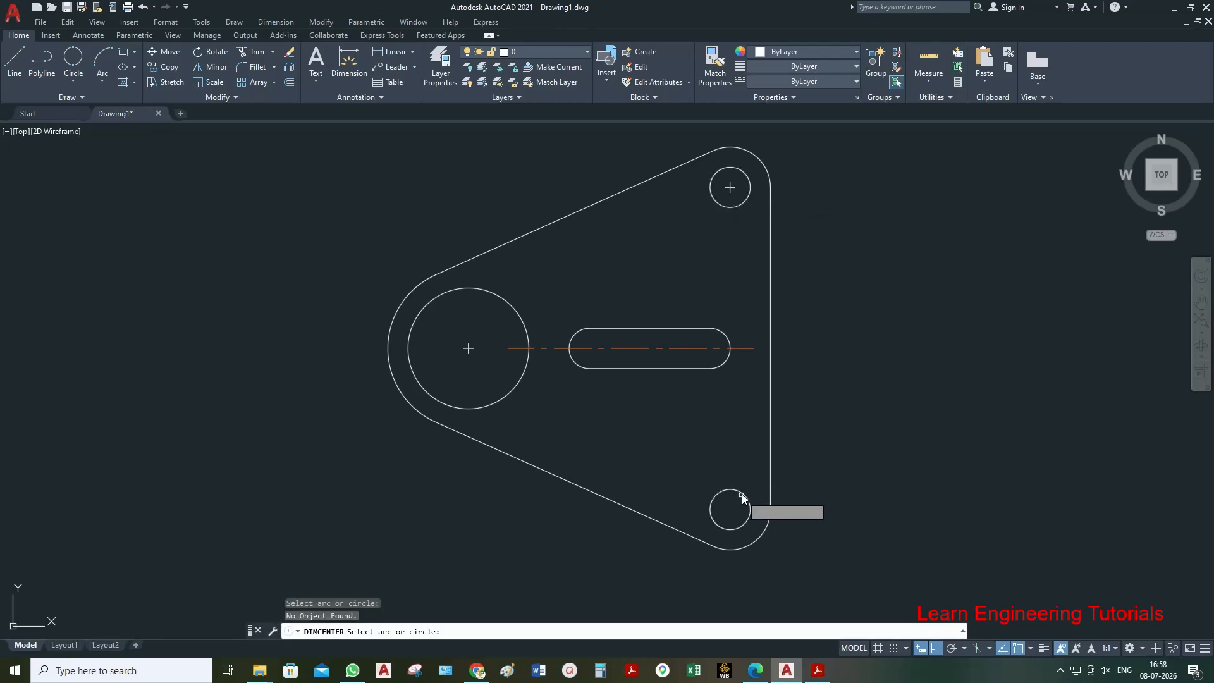
left_click(749, 505)
key("Escape")
- Dimension the horizontal distance between the large circle's centre and the lower small circle's centre, placing it below the outline
scroll(611, 427, "down", 4)
scroll(611, 427, "up", 2)
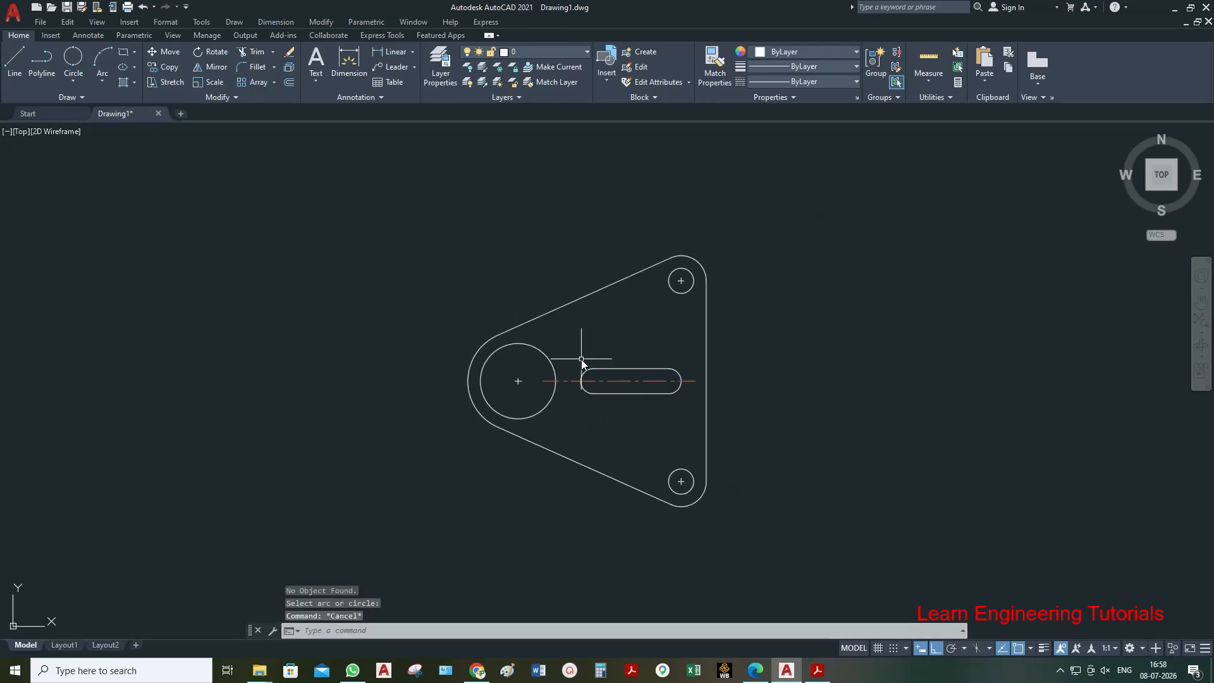
left_click(400, 53)
left_click(518, 380)
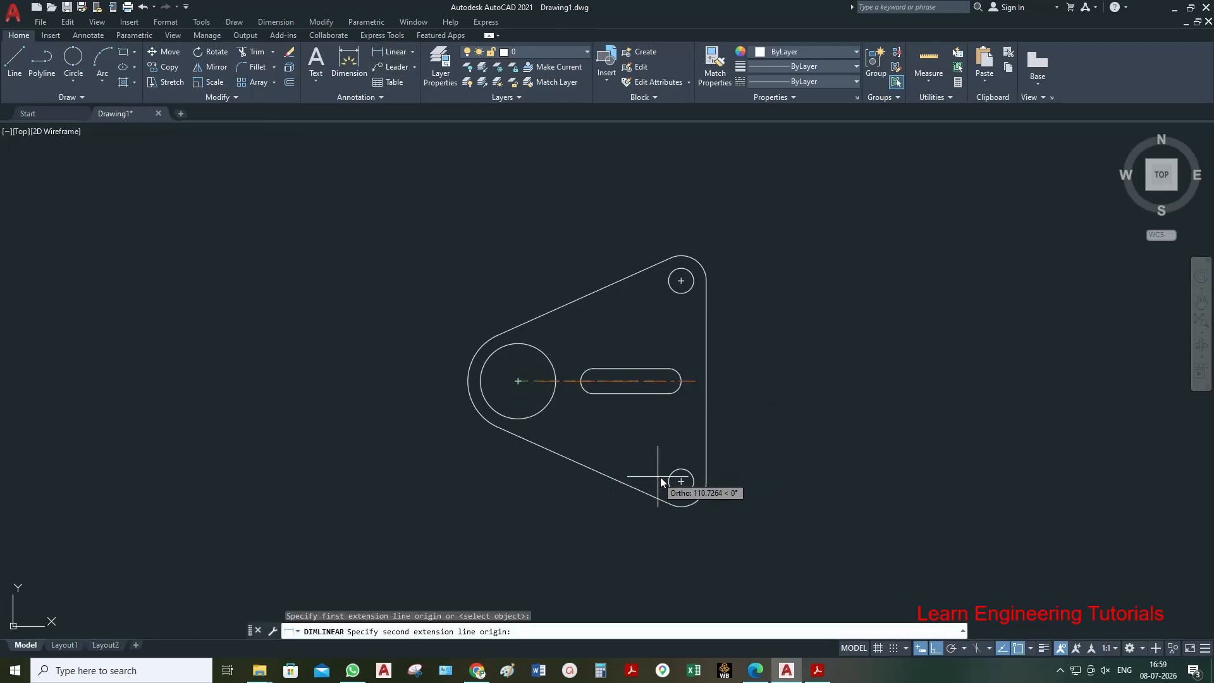
left_click(680, 482)
left_click(628, 537)
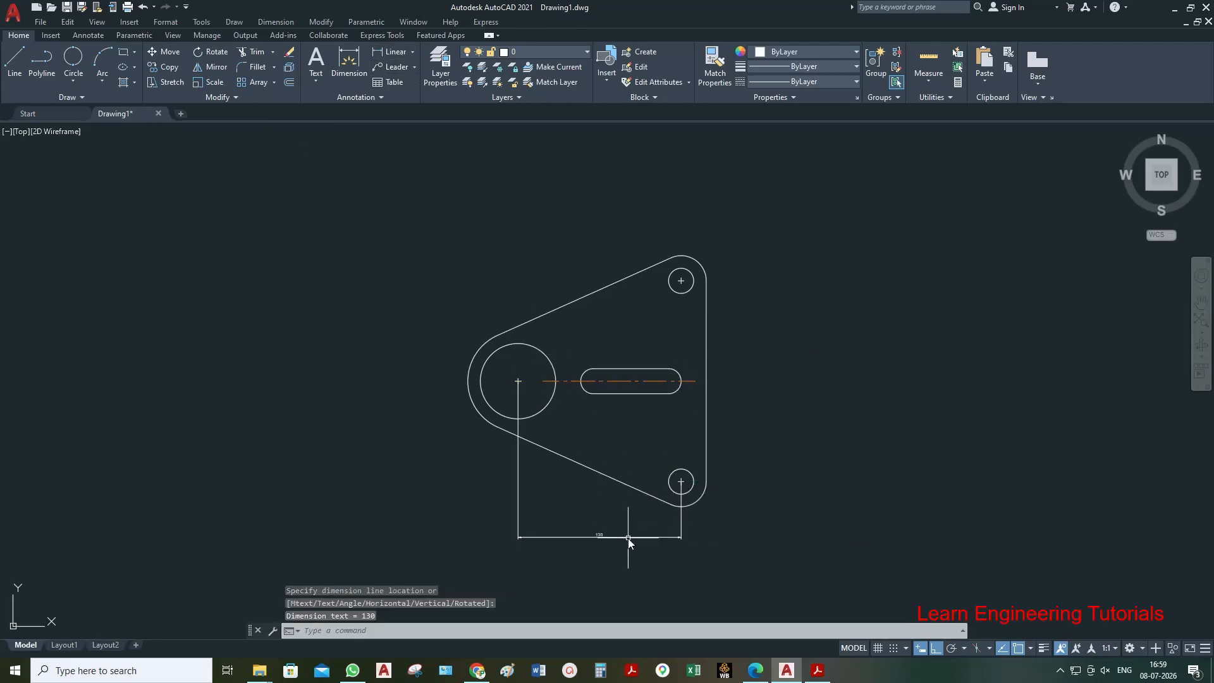
- Modify the ISO-25 dimension style to use cyan dimension lines and yellow extension lines
scroll(607, 543, "up", 4)
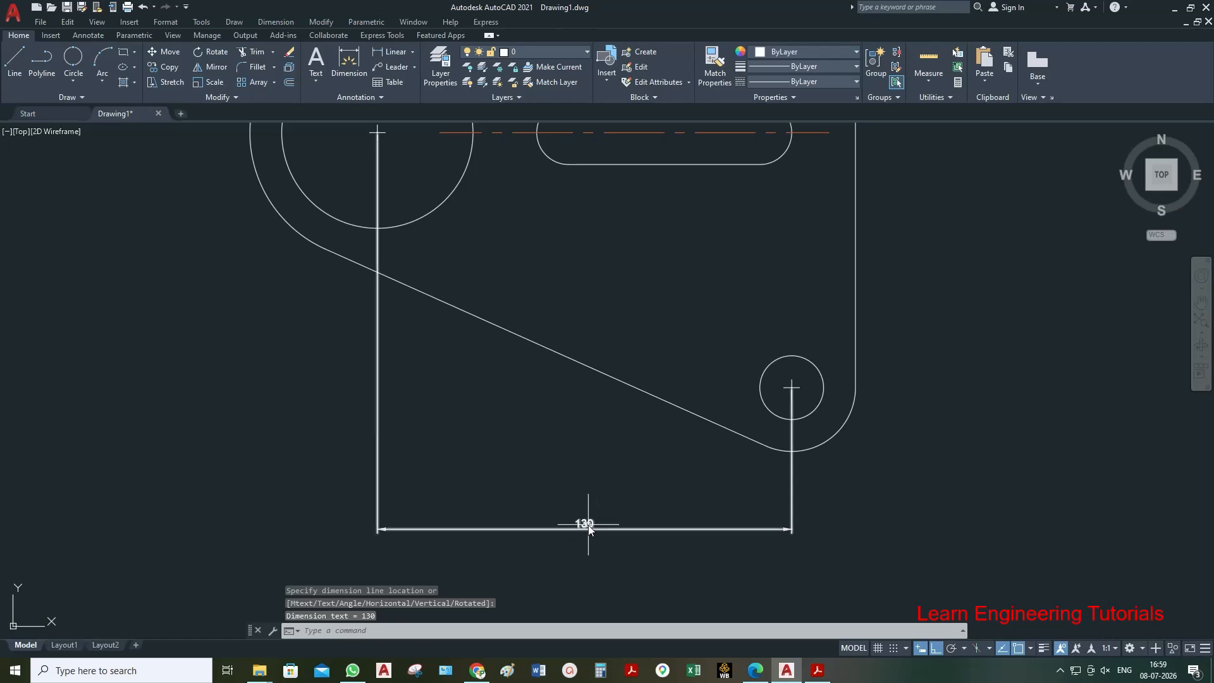
scroll(588, 528, "down", 2)
left_click(276, 21)
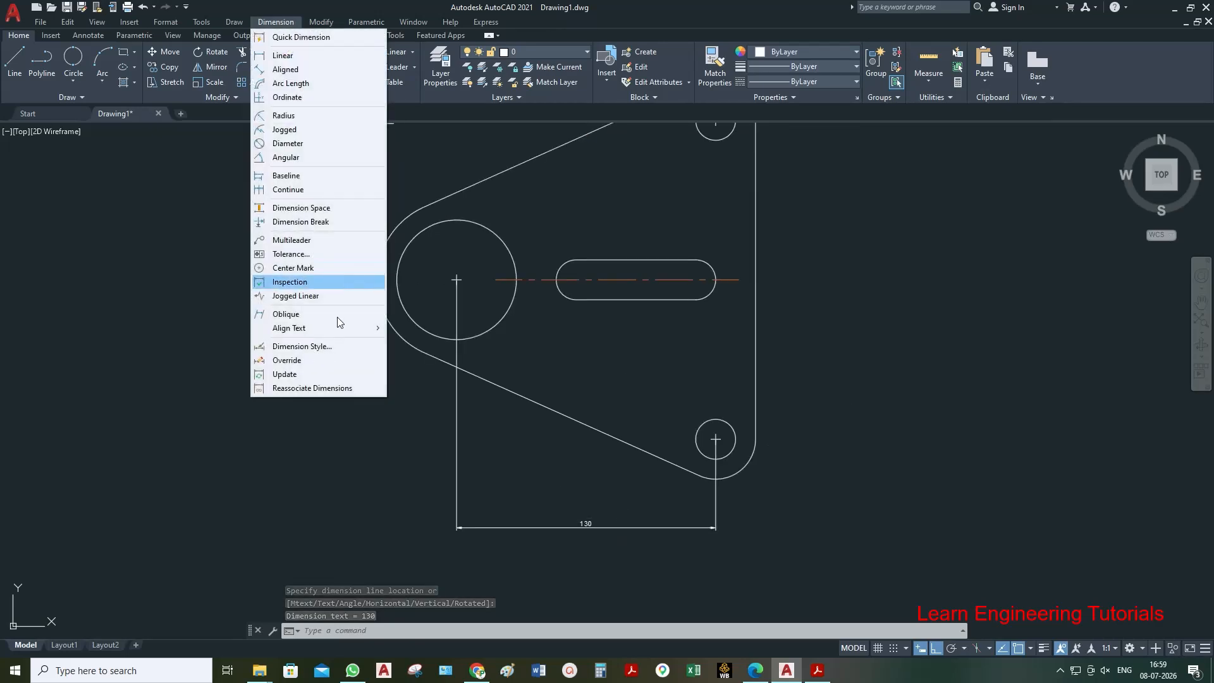
left_click(336, 346)
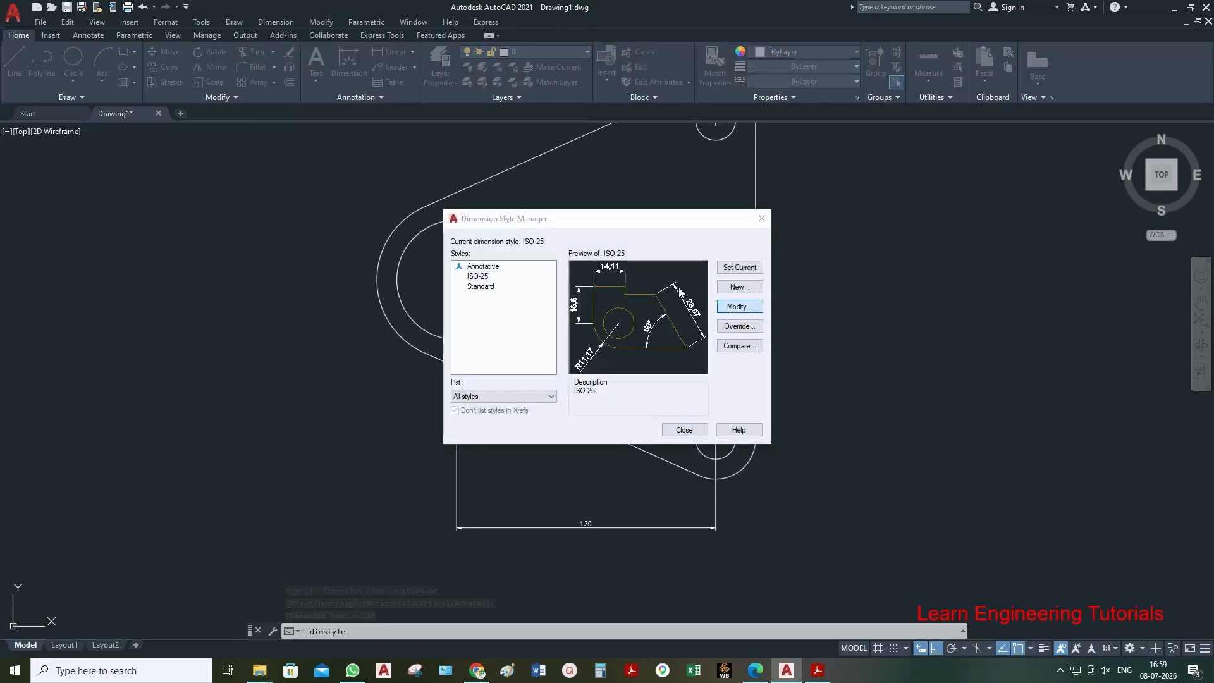
left_click(740, 306)
left_click(707, 182)
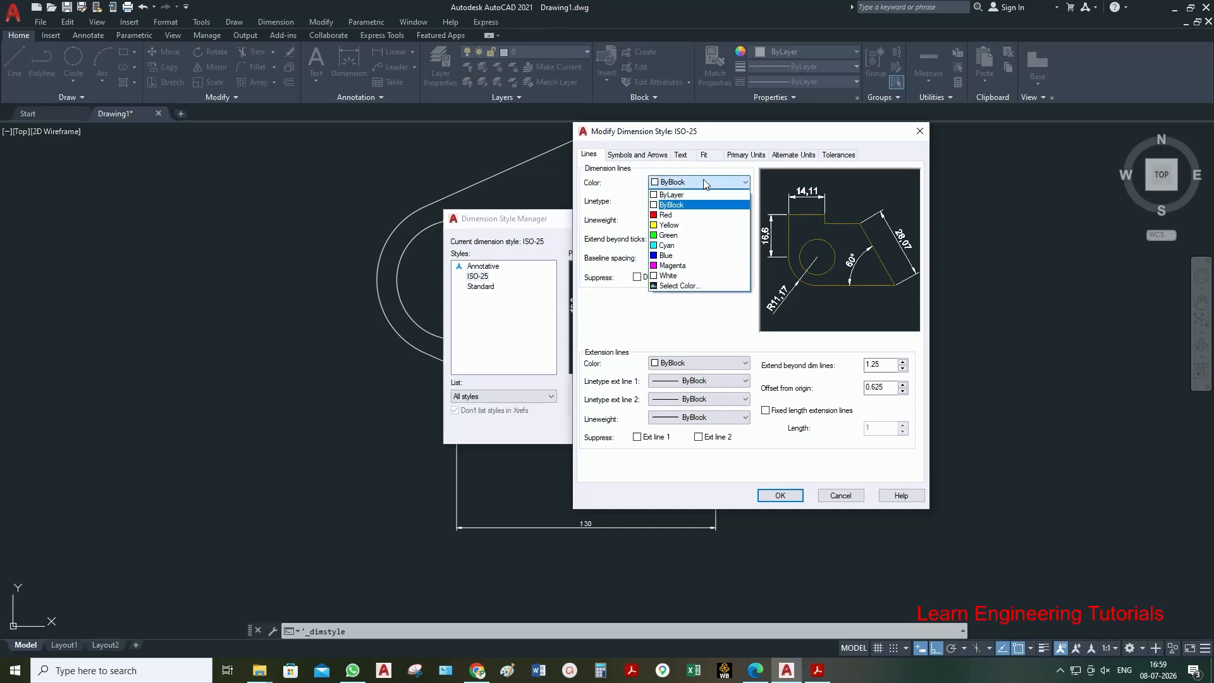
left_click(691, 249)
left_click(698, 363)
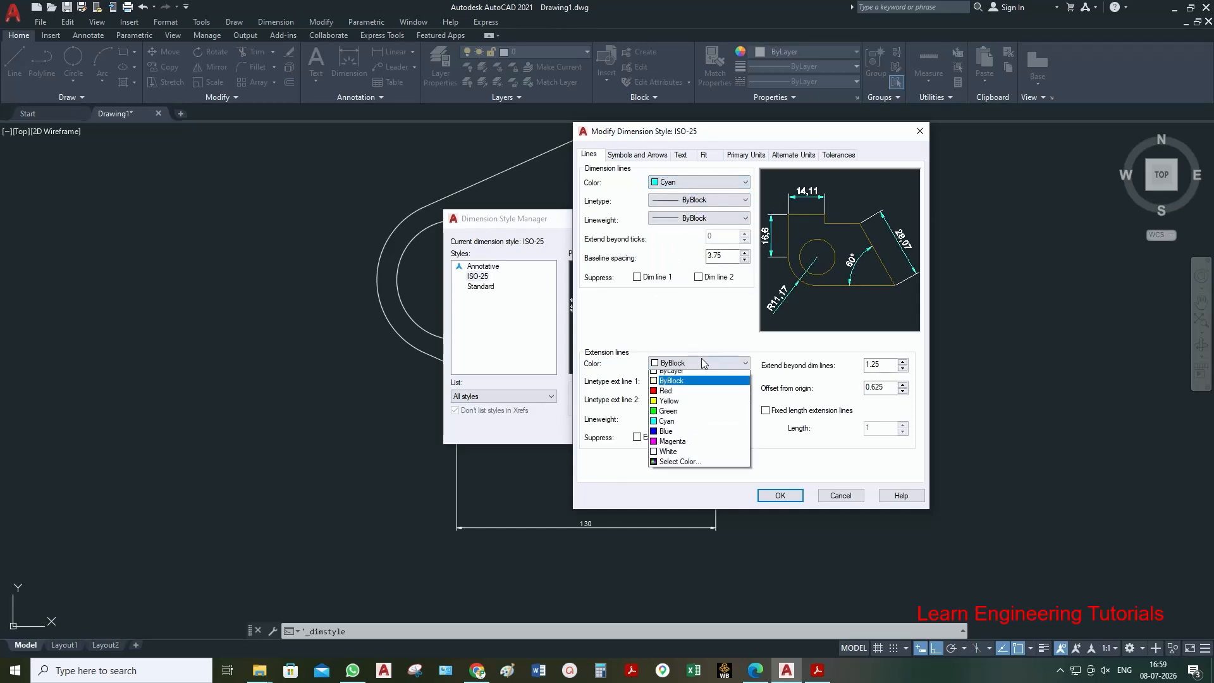
left_click(689, 393)
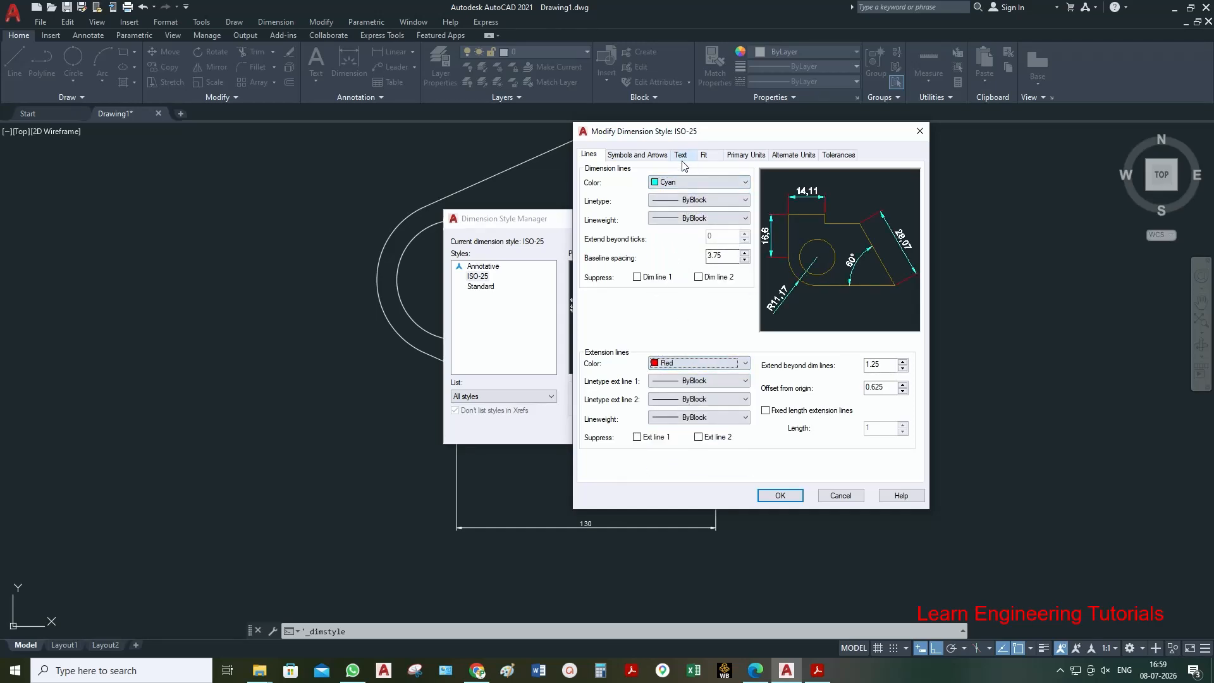
left_click(698, 363)
left_click(689, 403)
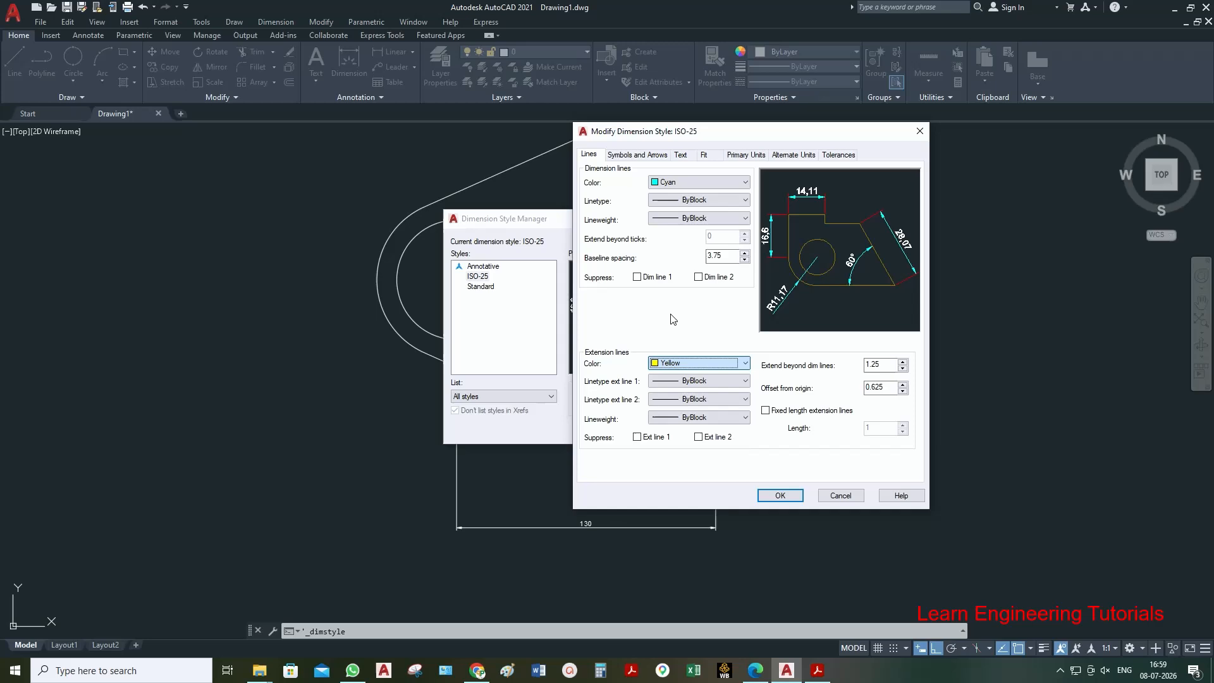
- Set the arrow size to 4 in the ISO-25 dimension style and apply the modified style to the drawing
left_click(658, 156)
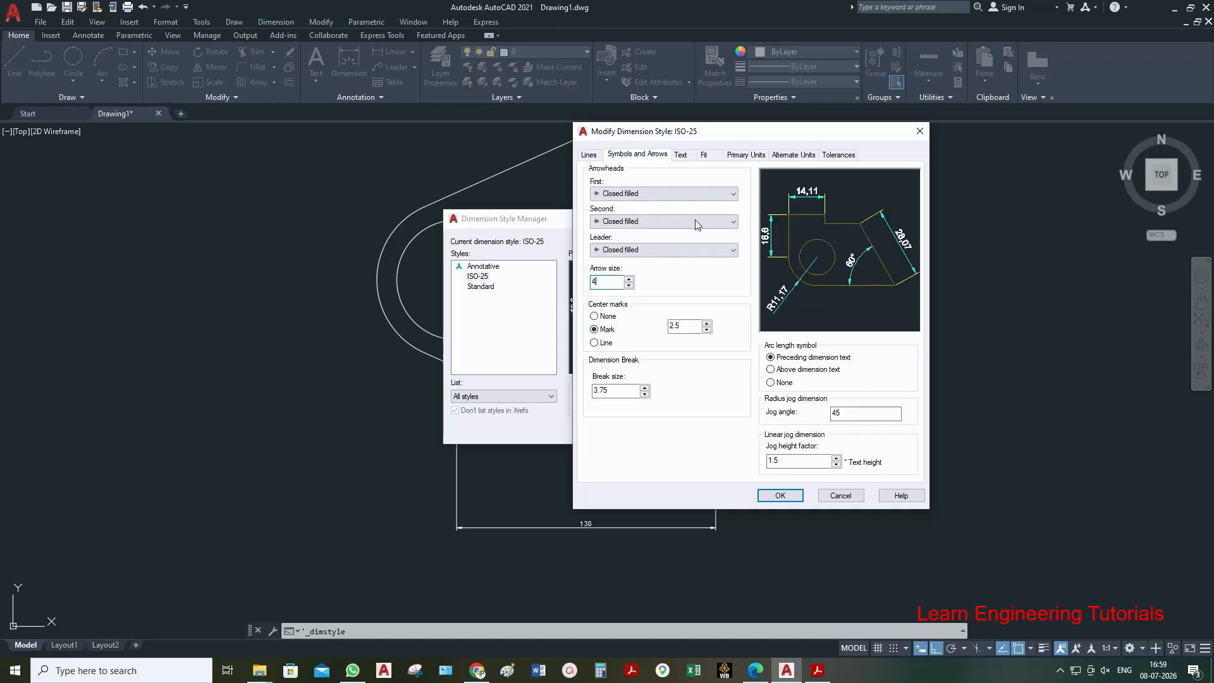
left_click(682, 155)
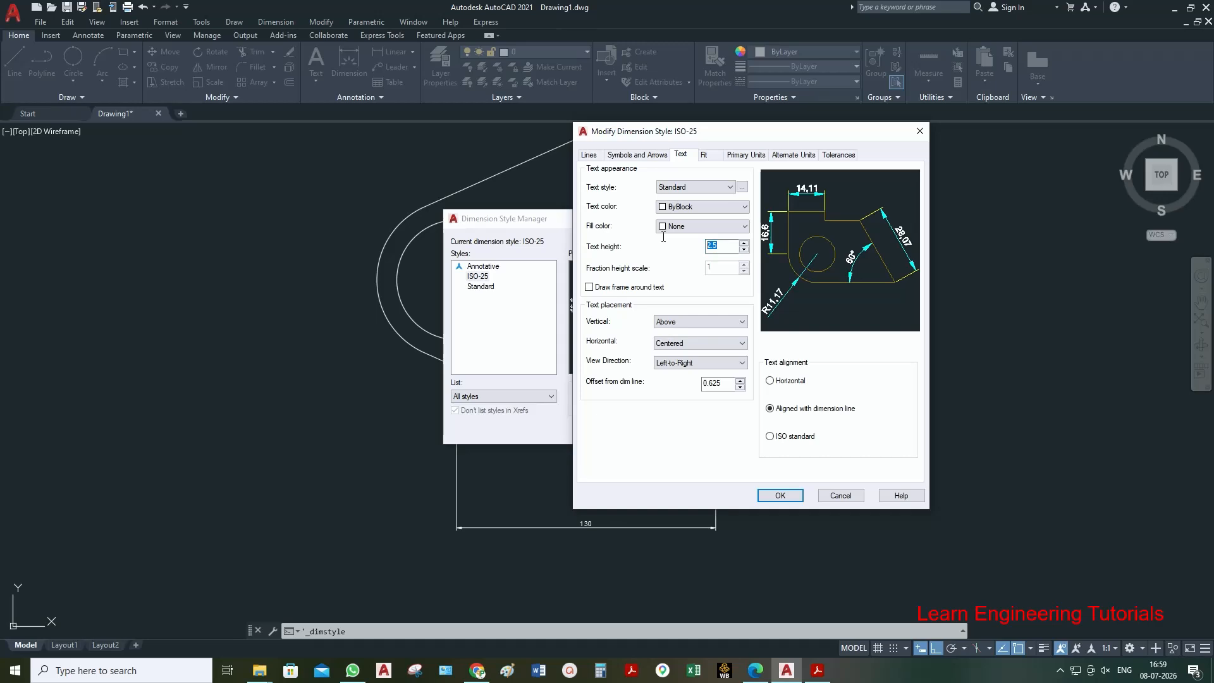
left_click(745, 155)
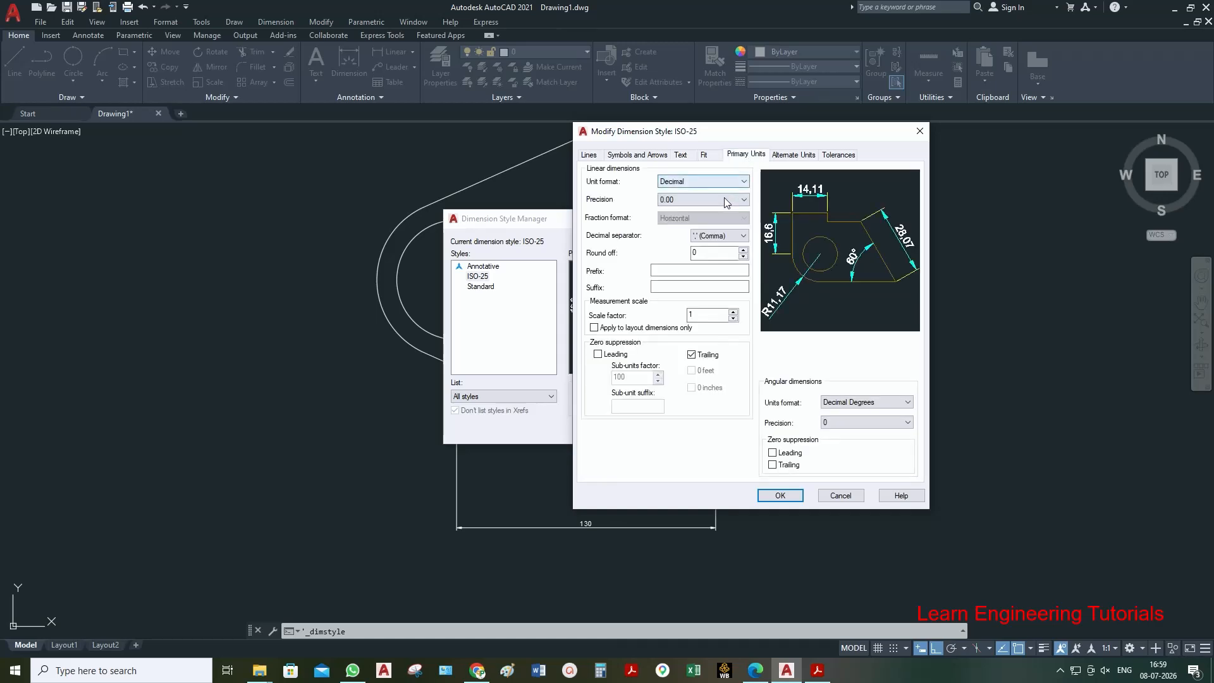
left_click(726, 200)
left_click(693, 213)
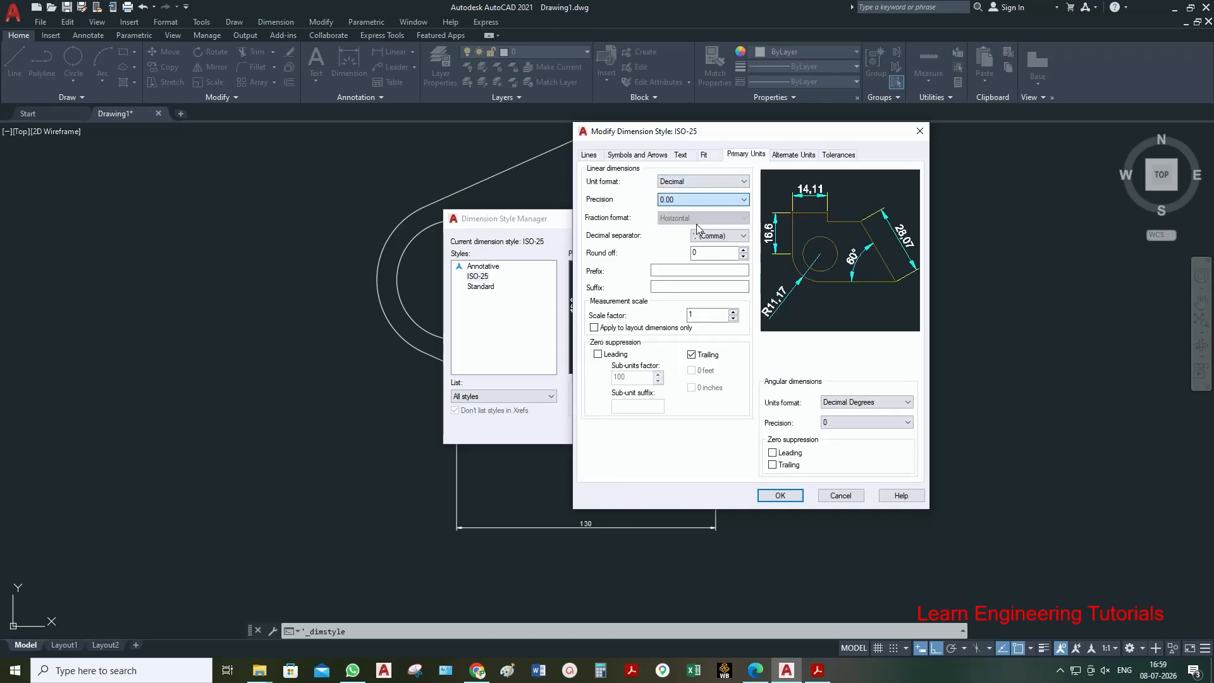
left_click(781, 496)
left_click(685, 430)
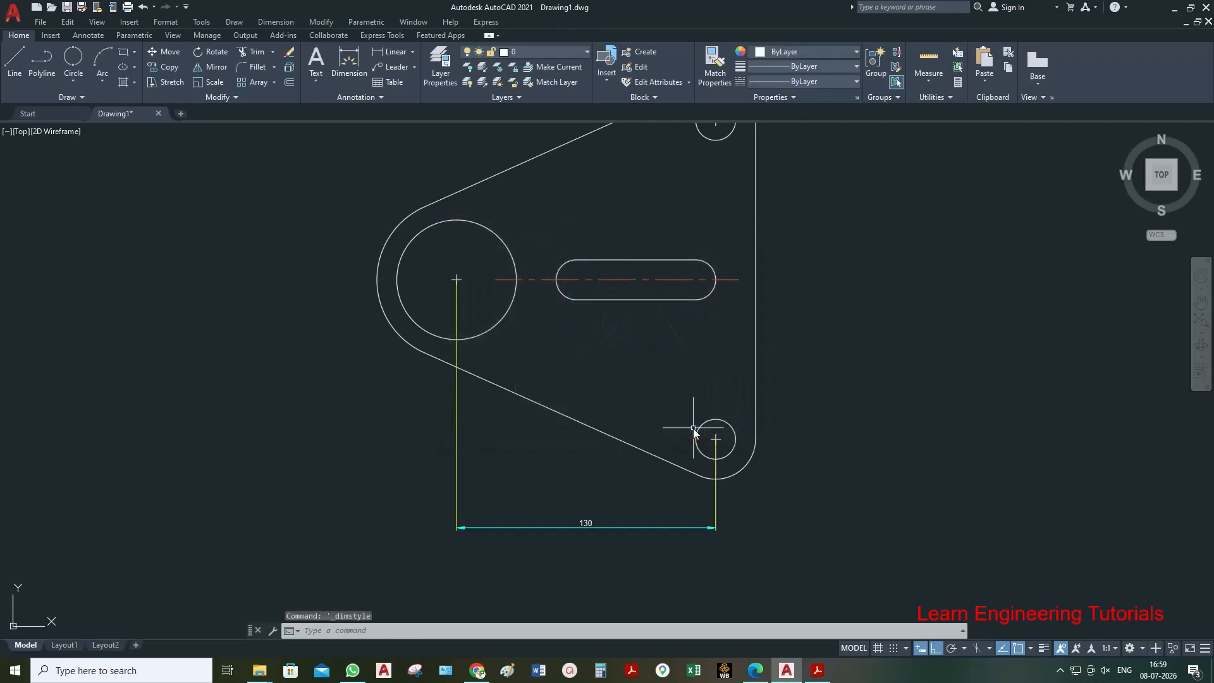
- Add a vertical linear dimension between the centres of the upper and lower small circles, placed just right of the outline
left_click(397, 52)
scroll(576, 335, "down", 2)
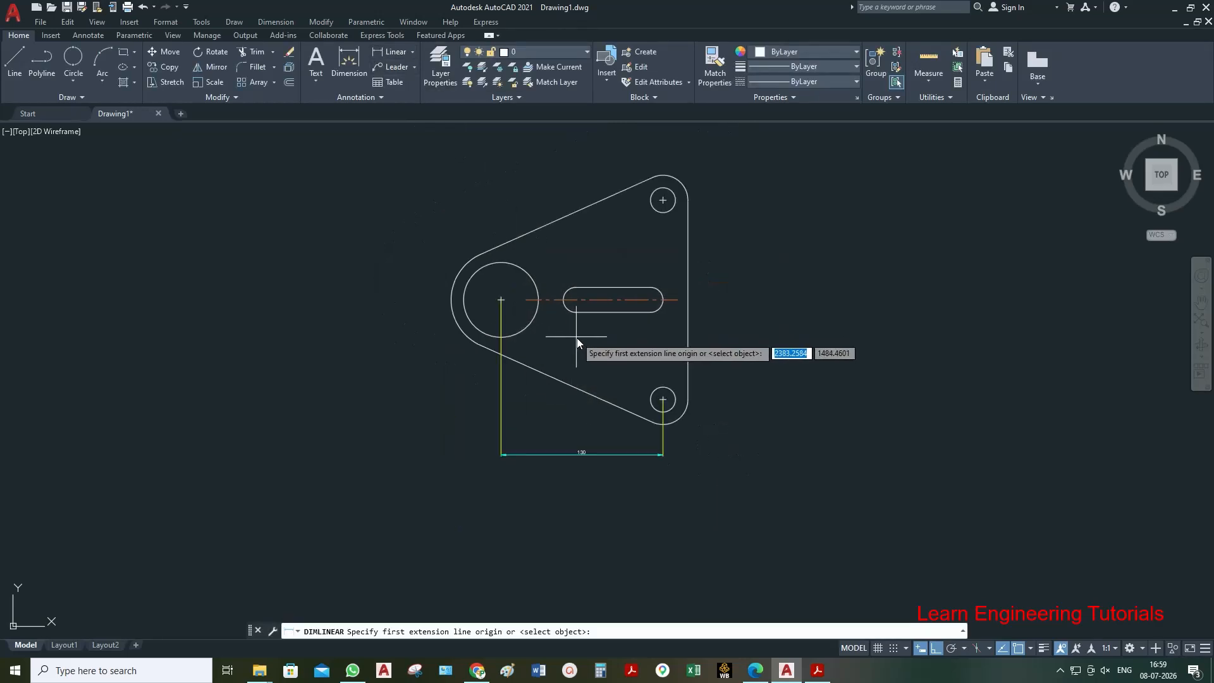
left_click(661, 200)
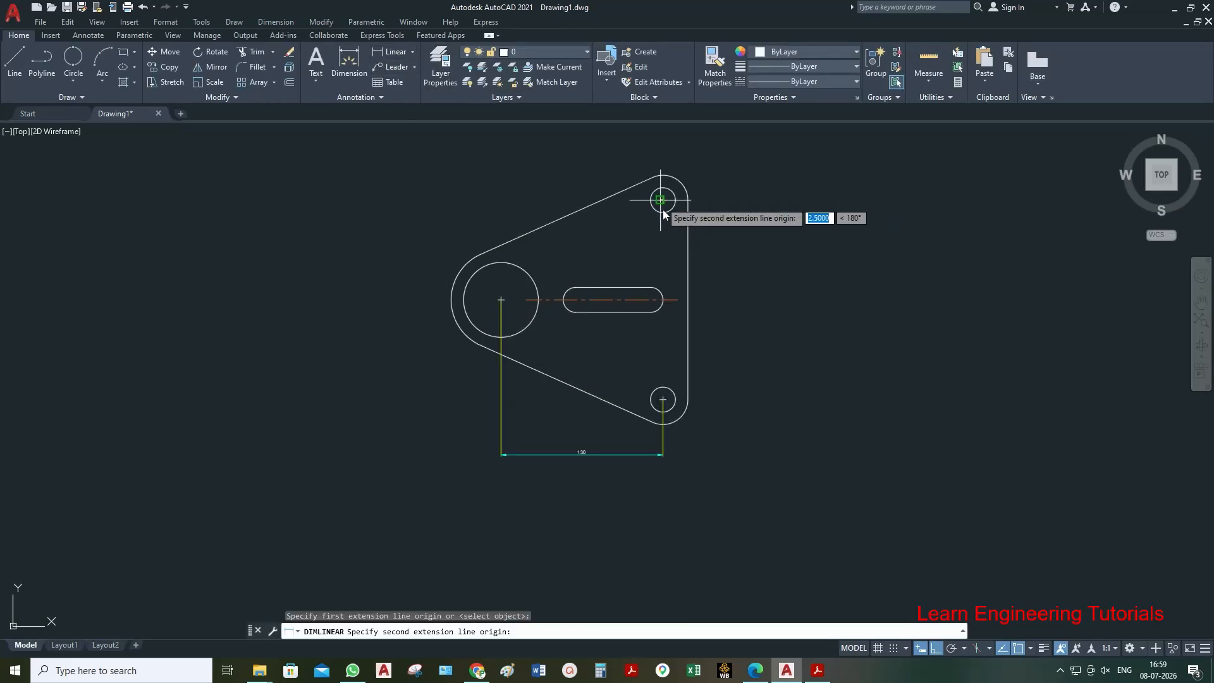
left_click(663, 399)
left_click(709, 346)
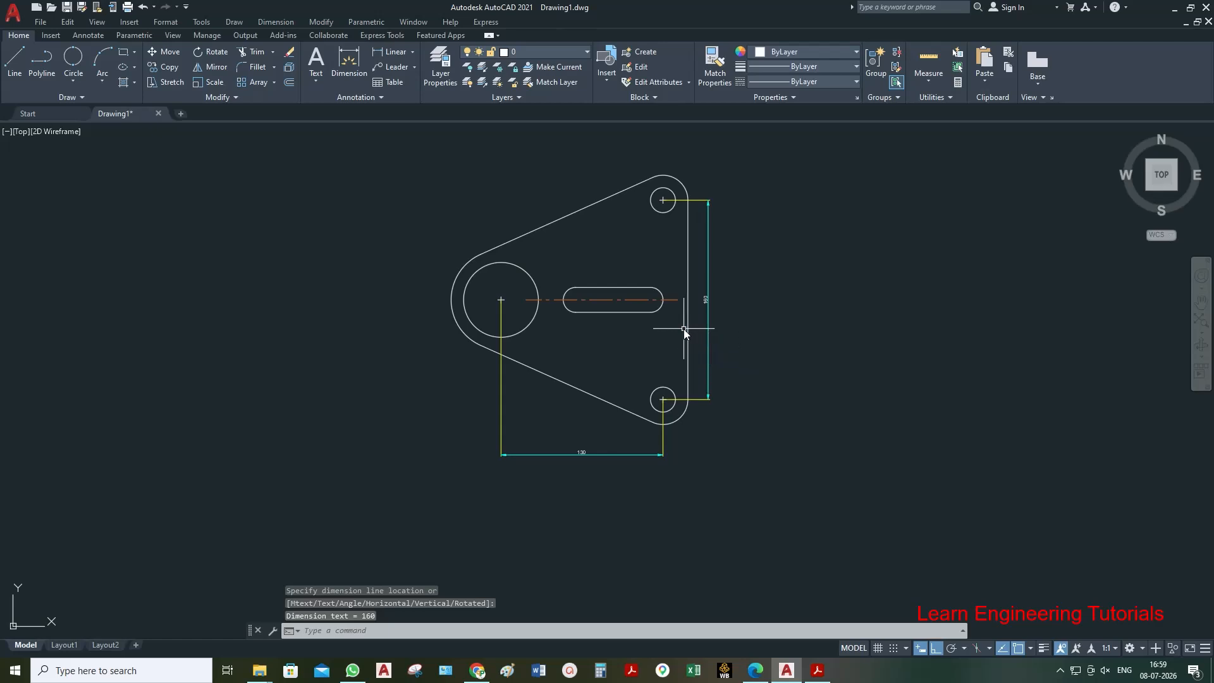
- Dimension the vertical distance from the lower small circle's centre to the large circle's centre, placing it left of the outline
right_click(767, 304)
left_click(798, 309)
scroll(534, 326, "up", 4)
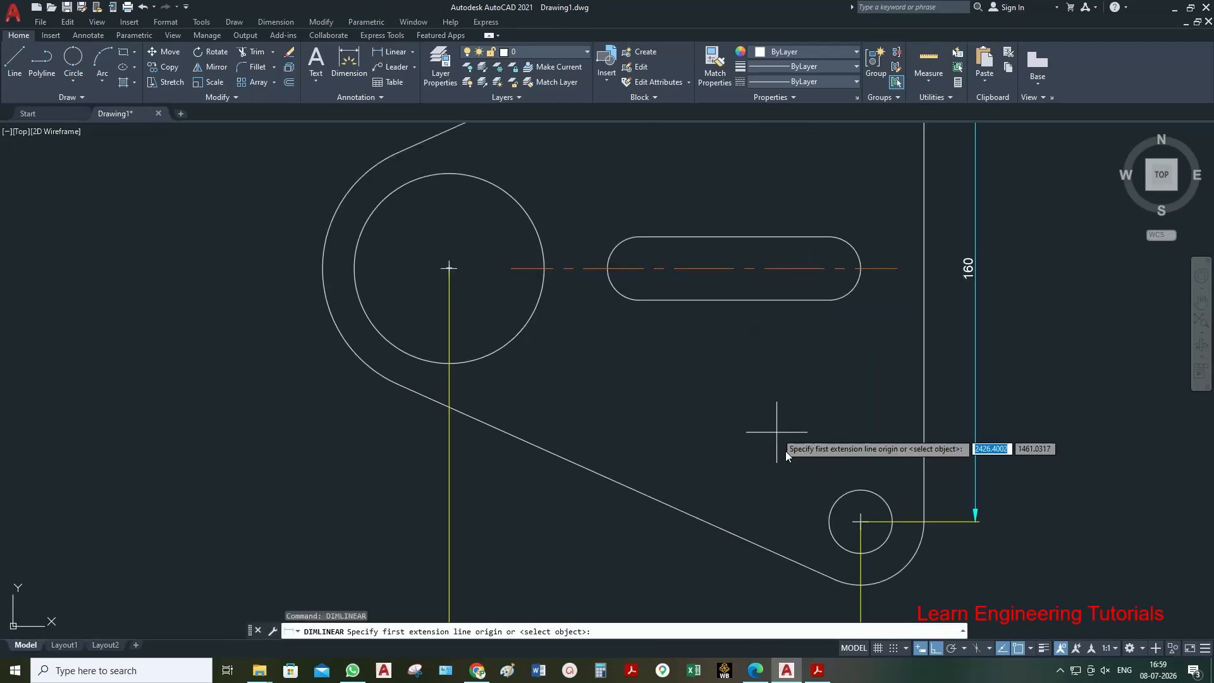
left_click(860, 521)
left_click(461, 269)
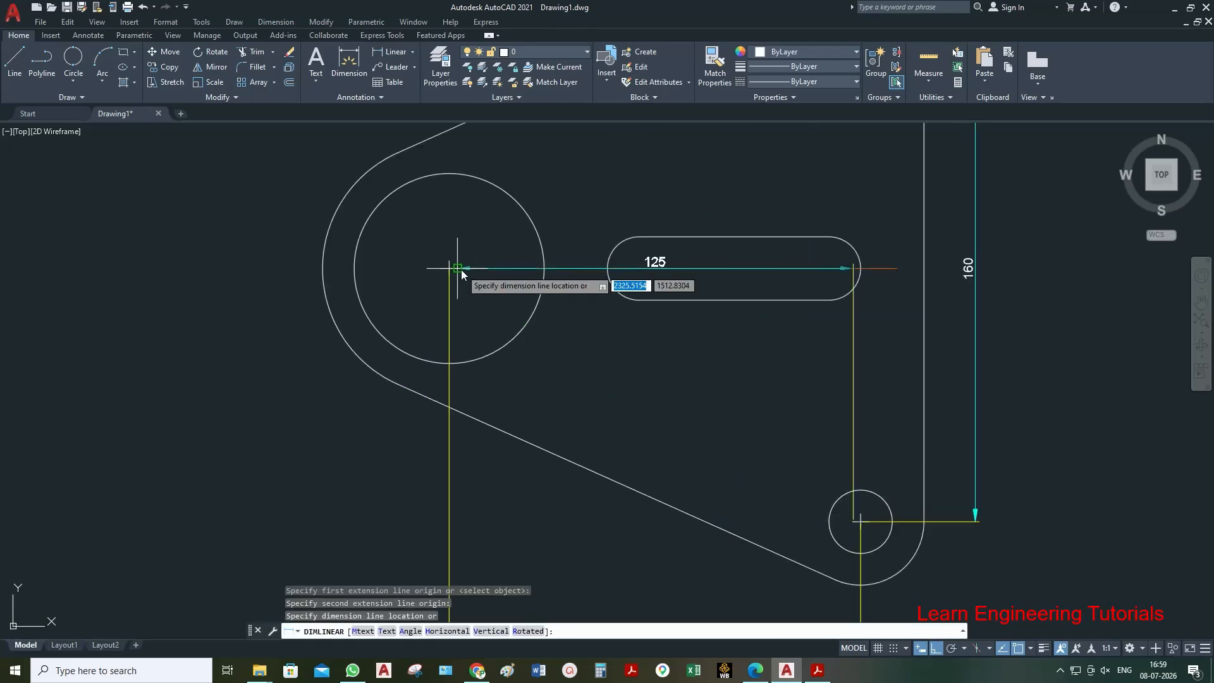
scroll(519, 291, "down", 4)
scroll(455, 347, "up", 4)
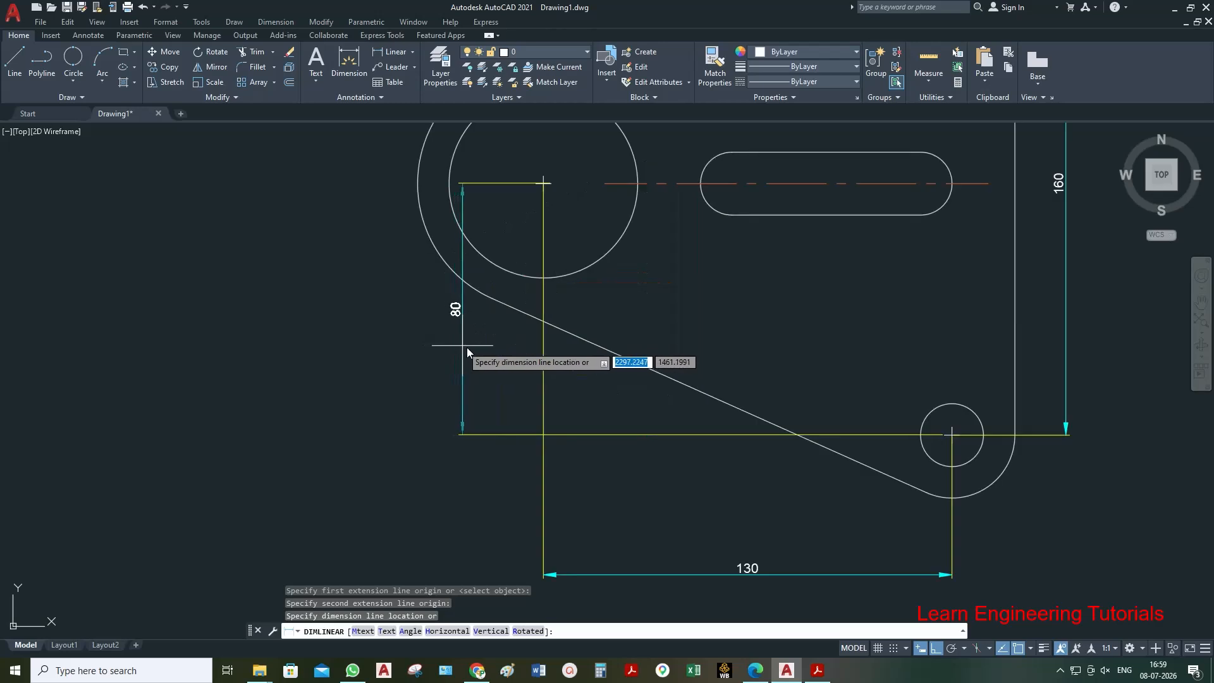
left_click(368, 332)
- Add a diameter dimension to the large circle, with its text outside the outline at the upper left
scroll(470, 396, "down", 2)
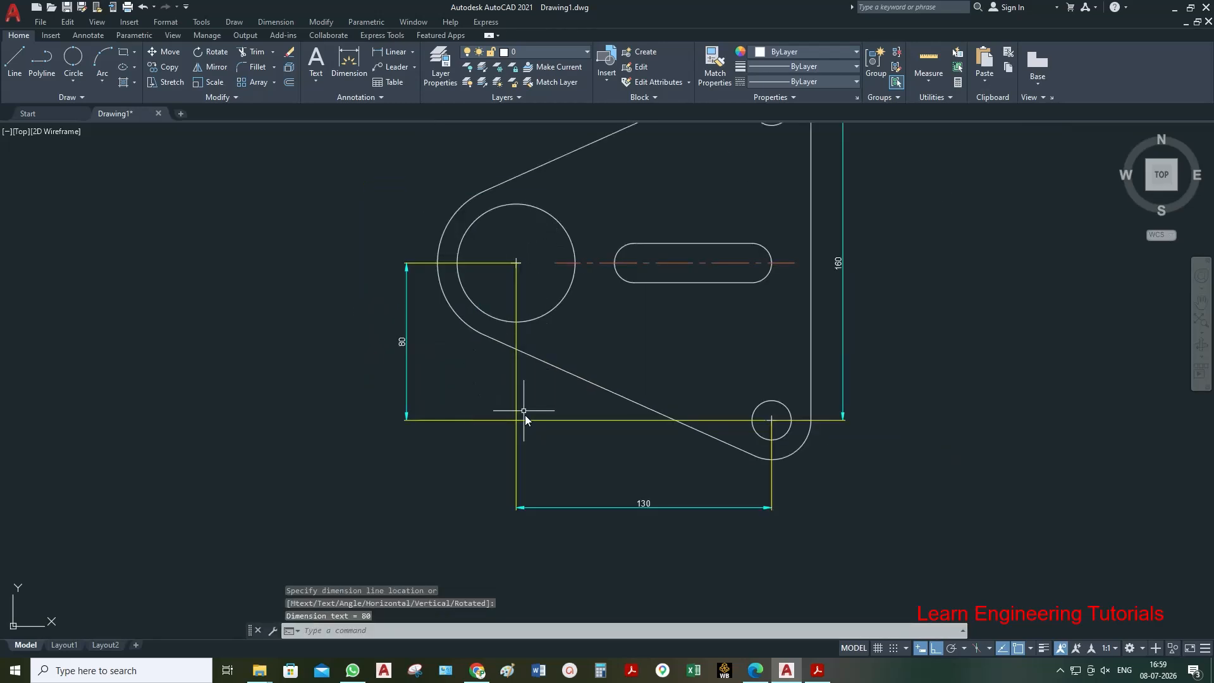
scroll(525, 415, "down", 2)
left_click(276, 21)
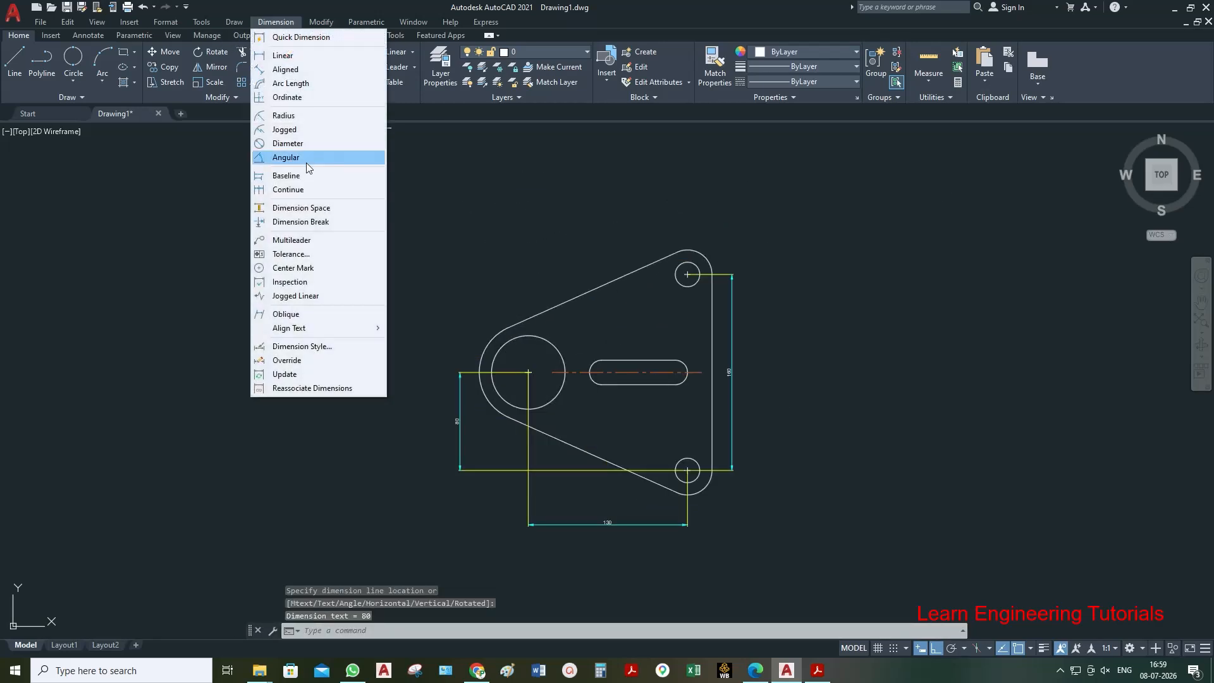
left_click(297, 145)
scroll(476, 363, "up", 3)
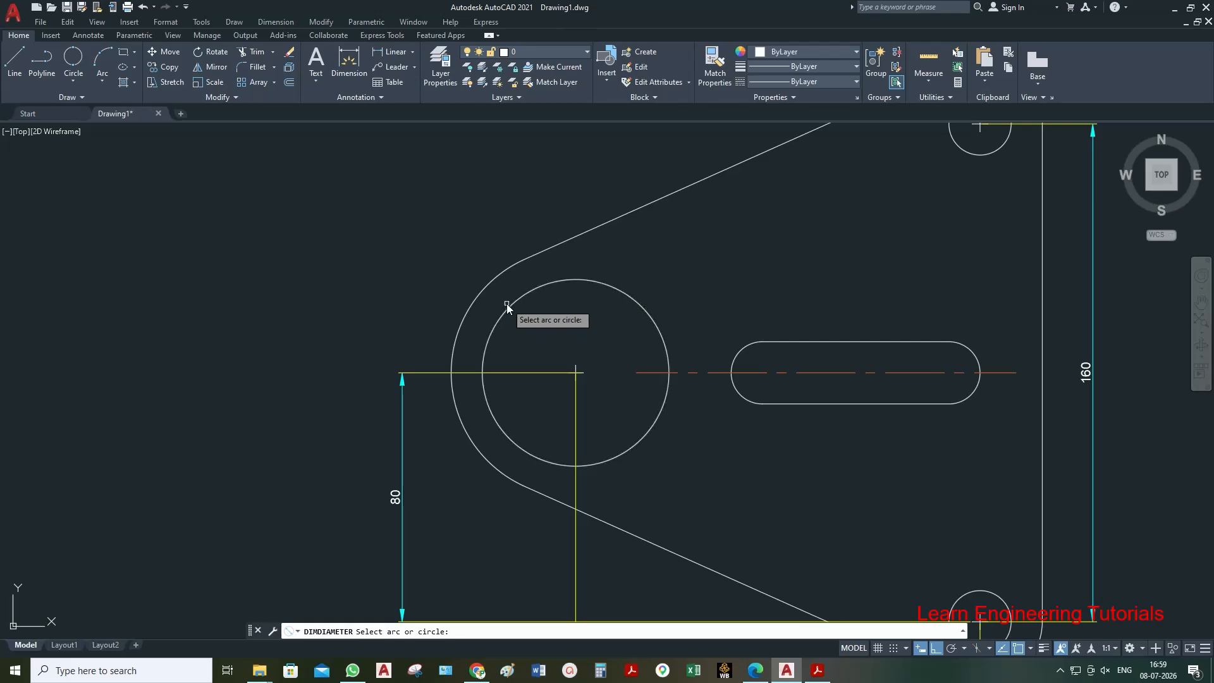
left_click(507, 310)
left_click(425, 236)
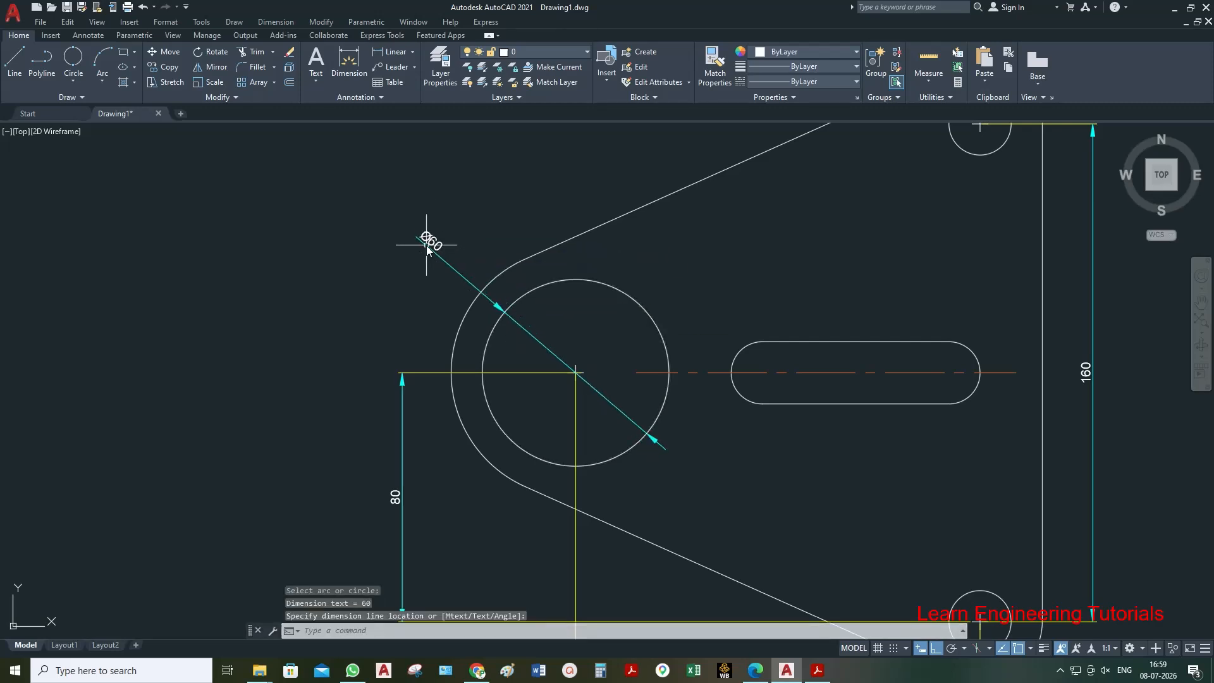
- Add a radius dimension to the outline's large left arc, placing its text just below the large circle's diameter text
left_click(276, 22)
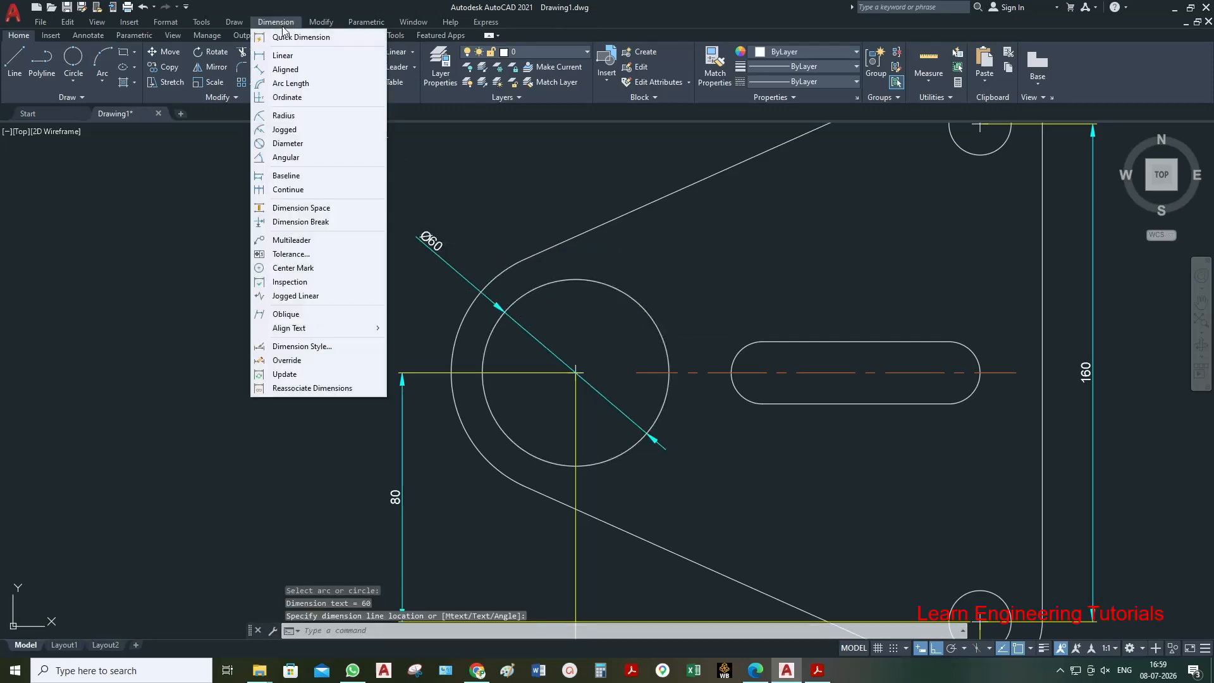
left_click(283, 115)
left_click(461, 325)
left_click(409, 304)
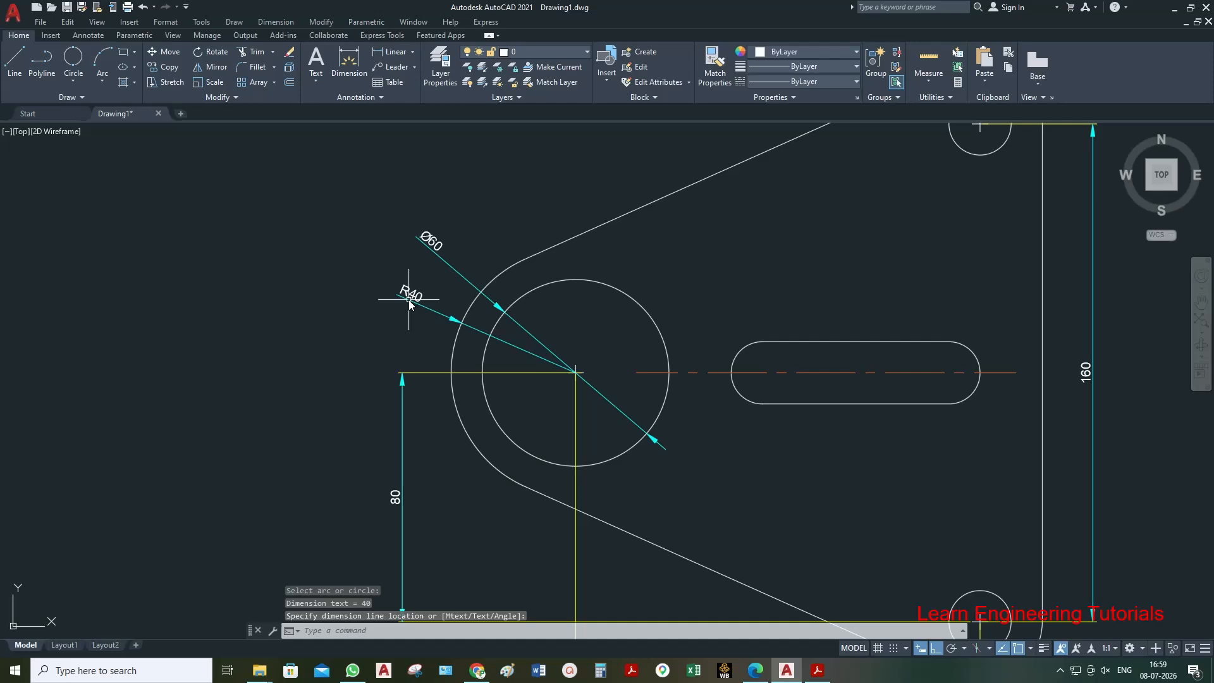
- Add a diameter dimension to the lower small circle, with its text outside the outline at the lower right
left_click(272, 22)
left_click(308, 144)
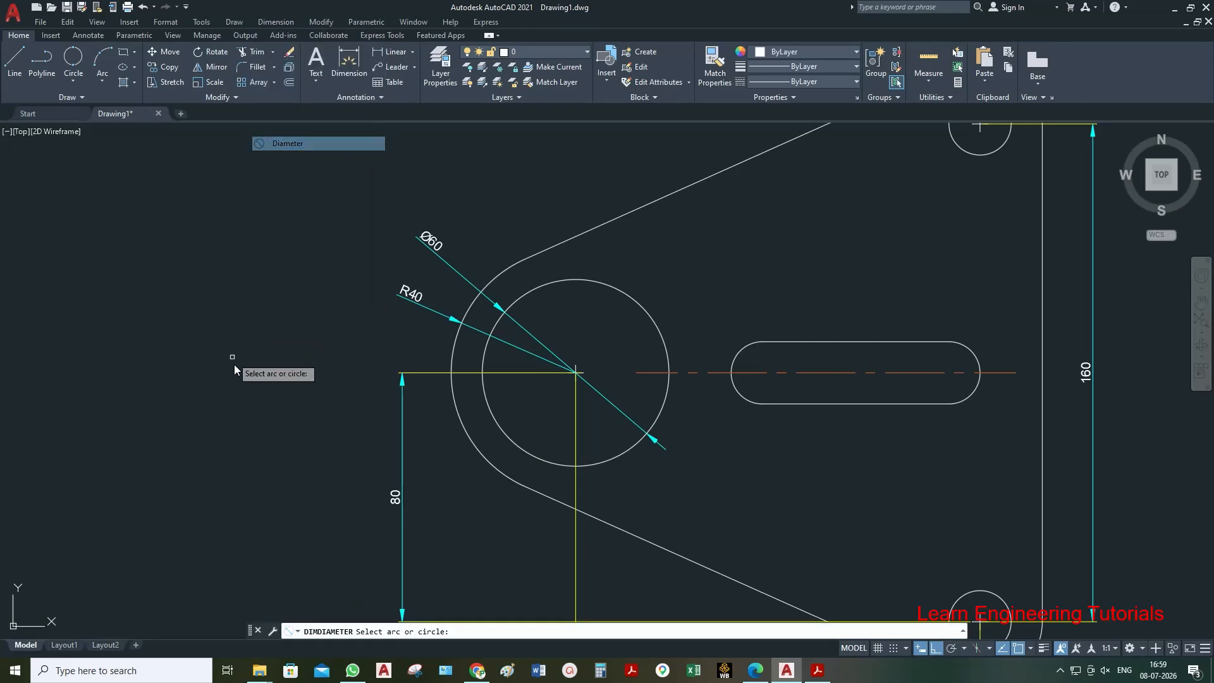
scroll(292, 392, "down", 3)
scroll(697, 519, "up", 3)
left_click(695, 524)
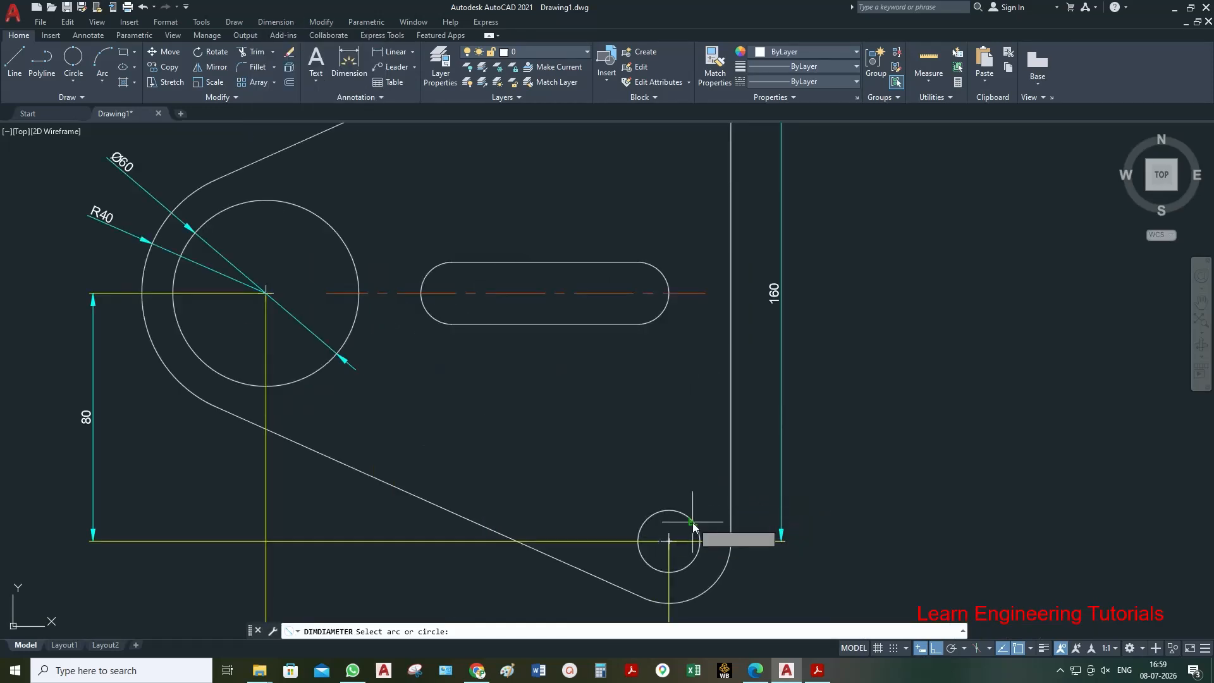
left_click(759, 606)
- Add a diameter dimension to the upper small circle, with its text outside the outline at the upper right
right_click(836, 414)
left_click(860, 422)
scroll(785, 468, "down", 2)
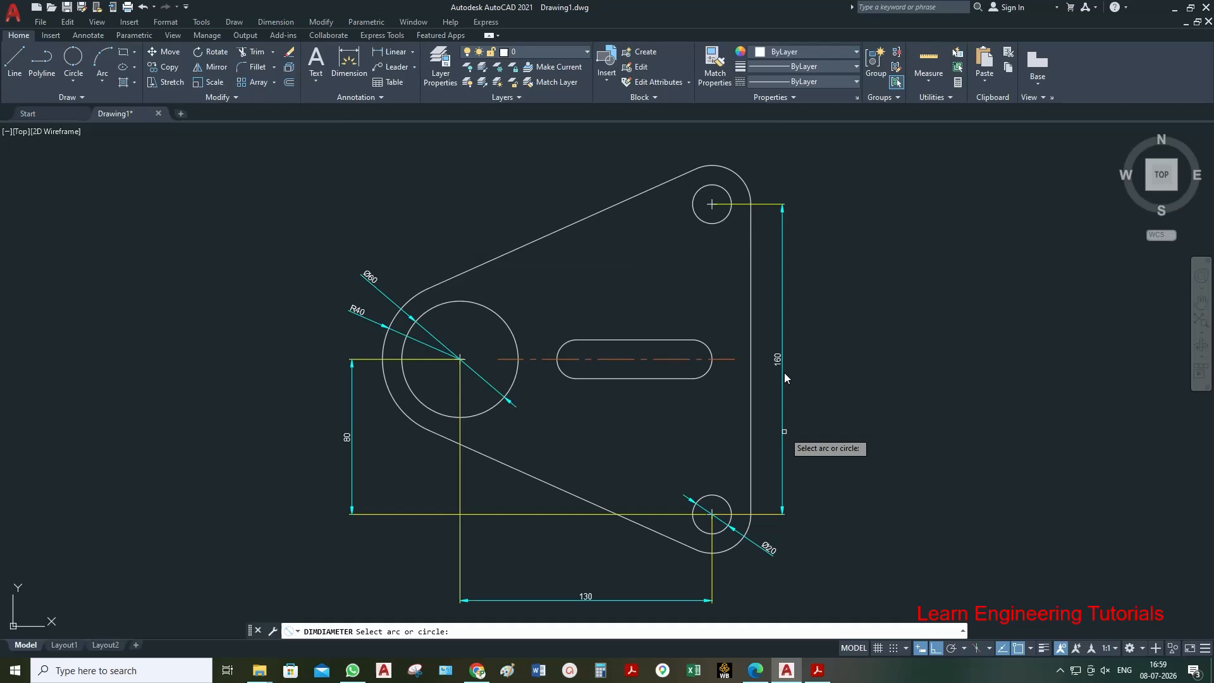
left_click(725, 220)
left_click(768, 163)
right_click(824, 168)
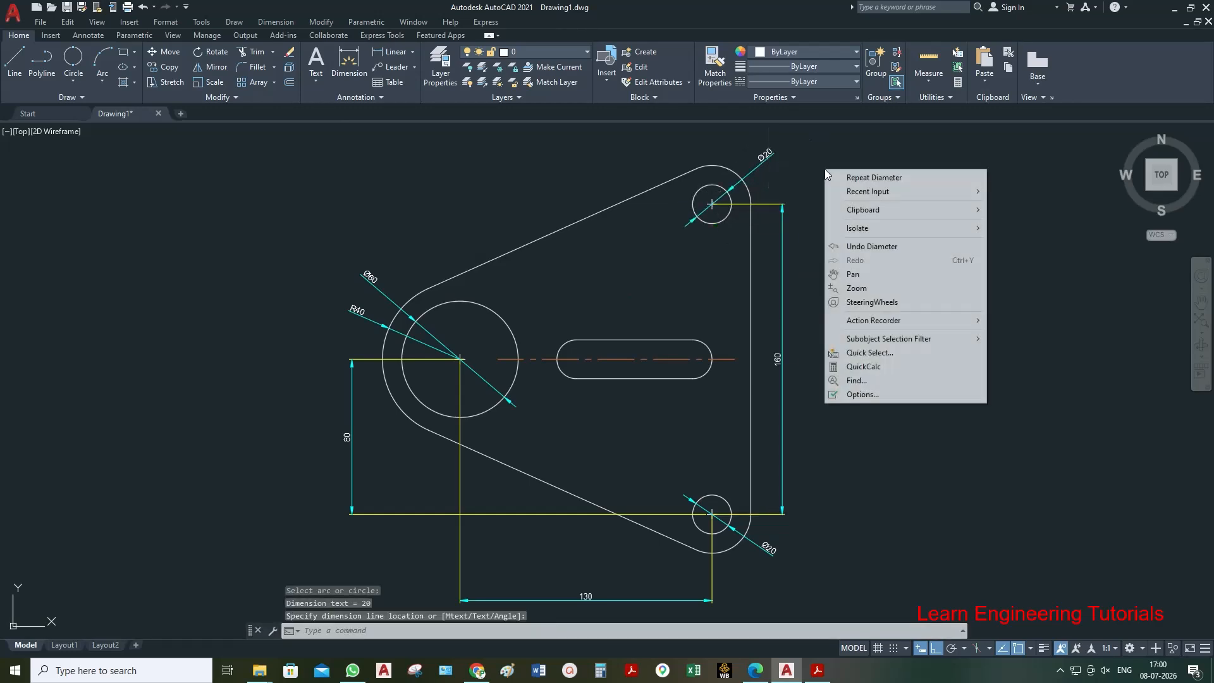
key("Escape")
- Add a radius dimension to the outline's upper right corner arc, placed below the upper small circle's diameter text
left_click(293, 25)
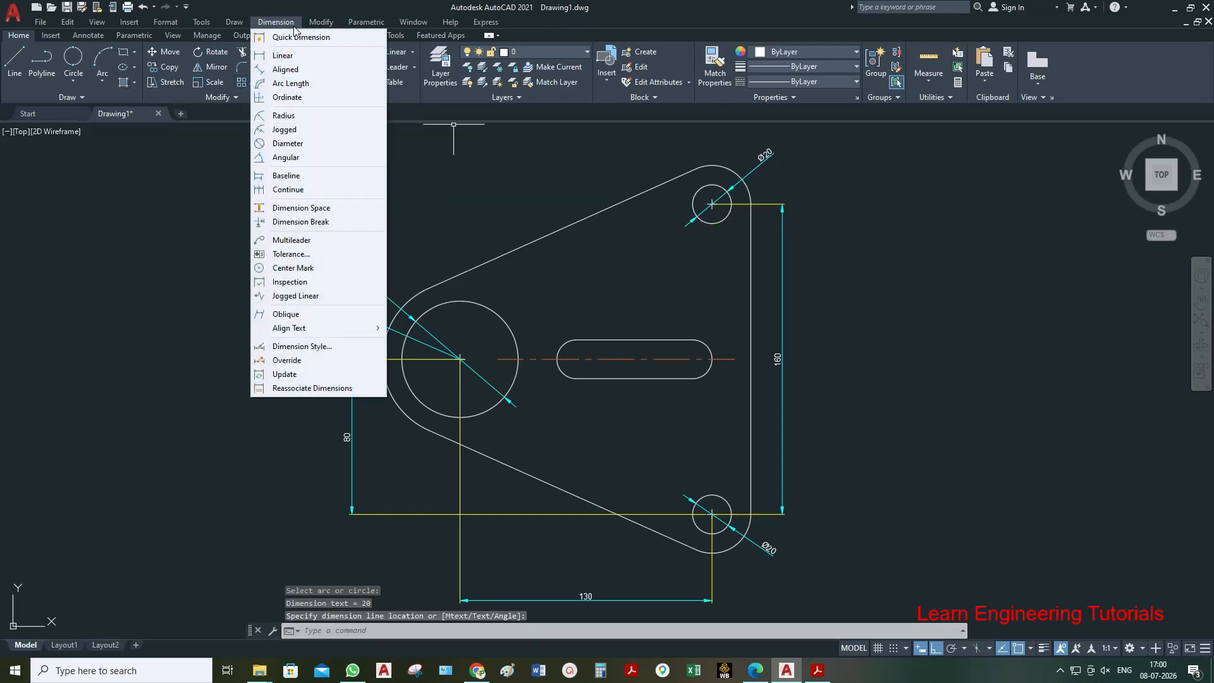
left_click(310, 116)
left_click(749, 188)
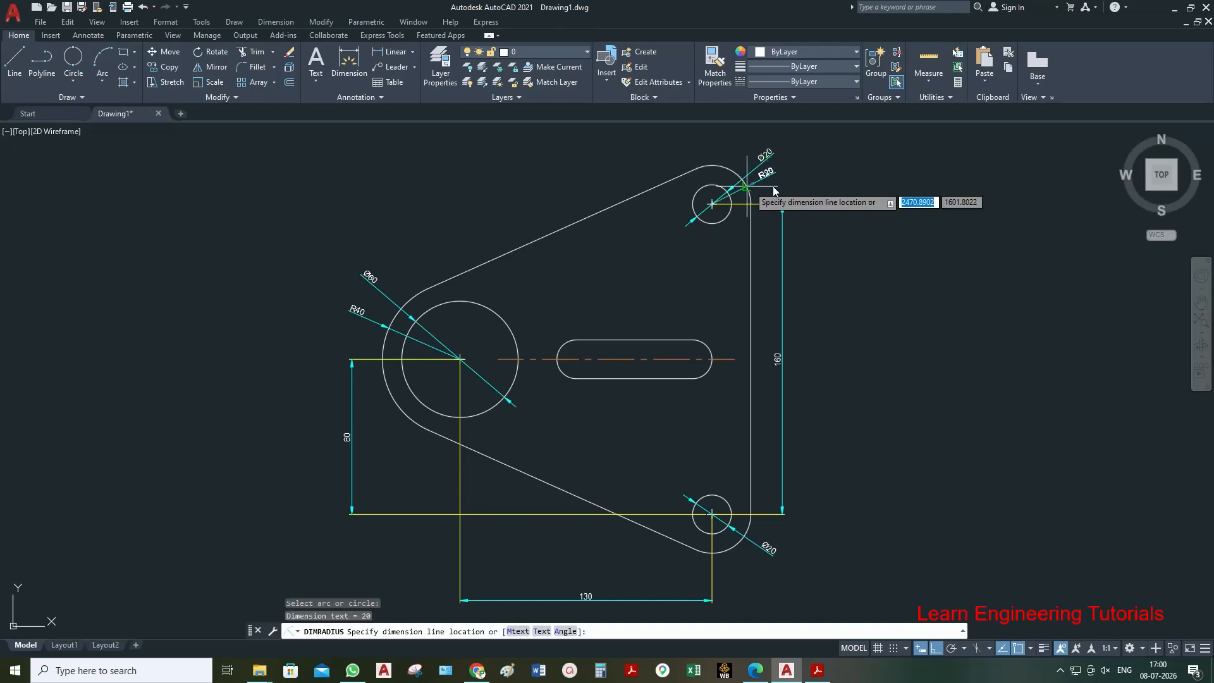
left_click(790, 178)
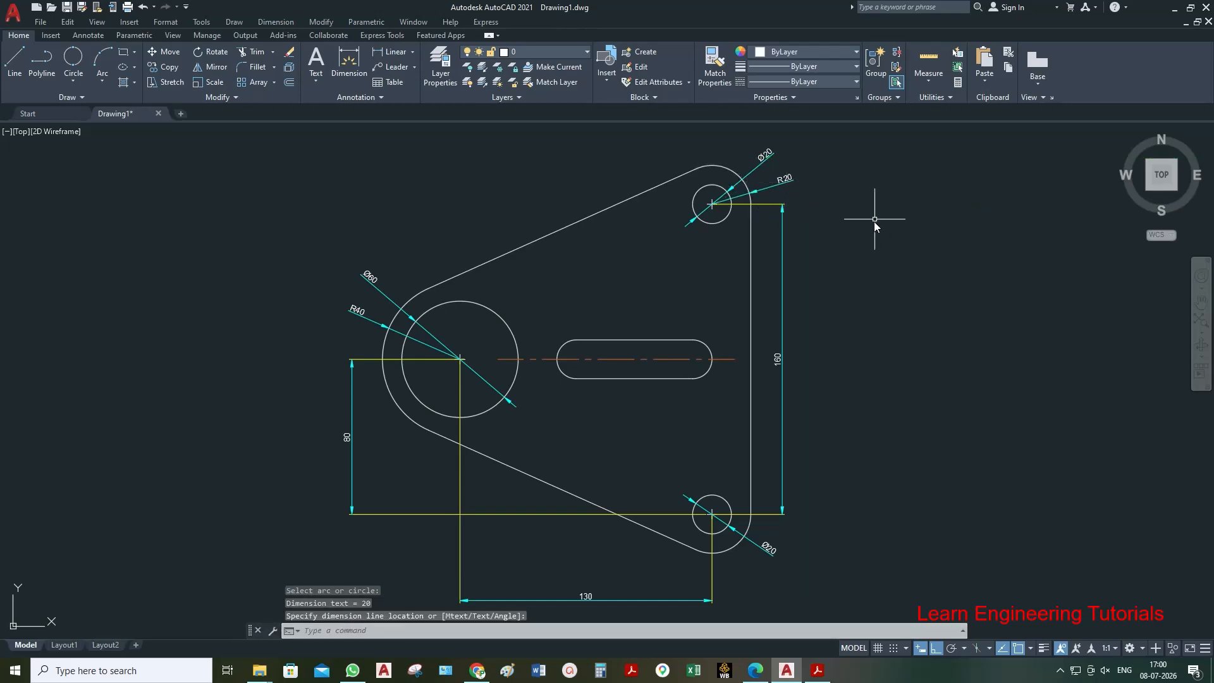
- Dimension the slot's length between its two end-arc centres, placing the dimension just above the slot
left_click(390, 52)
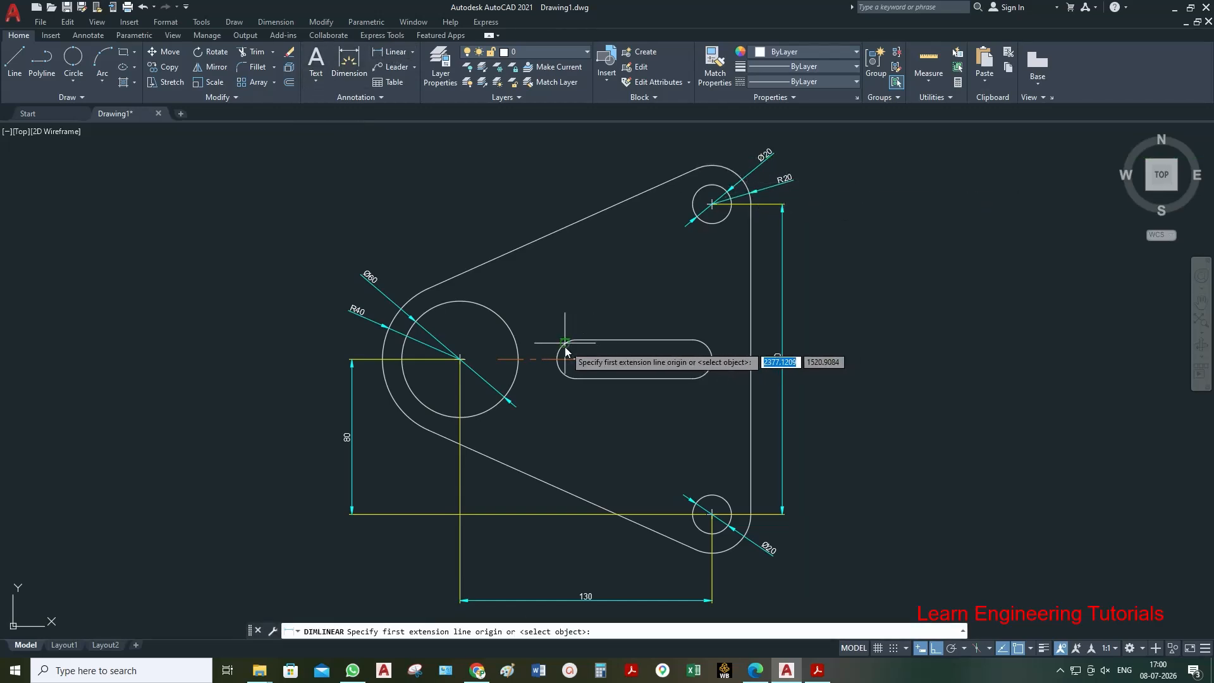
left_click(576, 359)
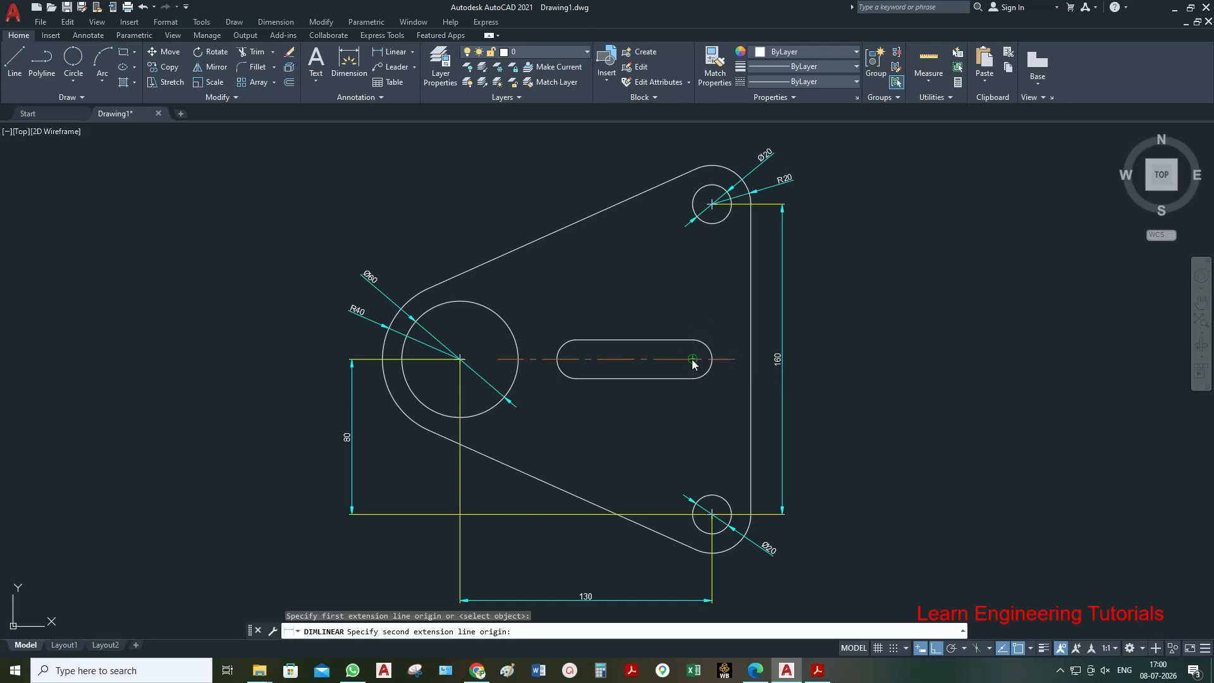
left_click(693, 360)
left_click(673, 329)
- Add a vertical linear dimension for the slot's width at the middle of its straight sides
right_click(645, 263)
left_click(671, 269)
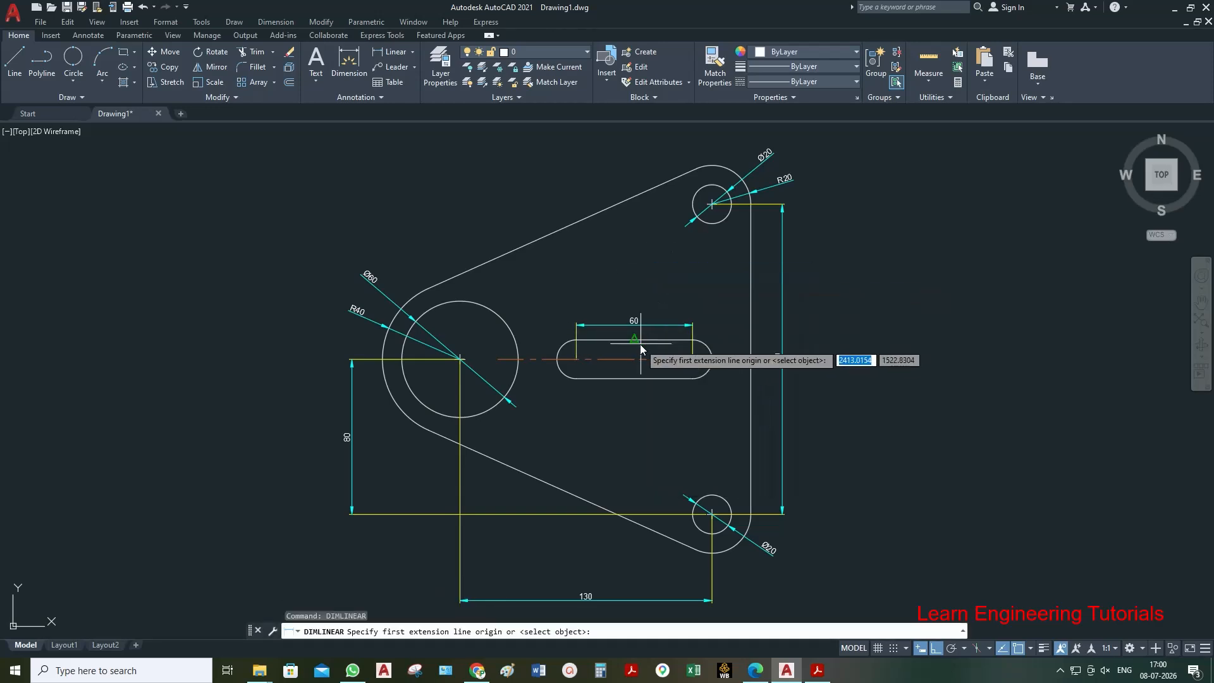
left_click(634, 359)
left_click(634, 378)
left_click(635, 427)
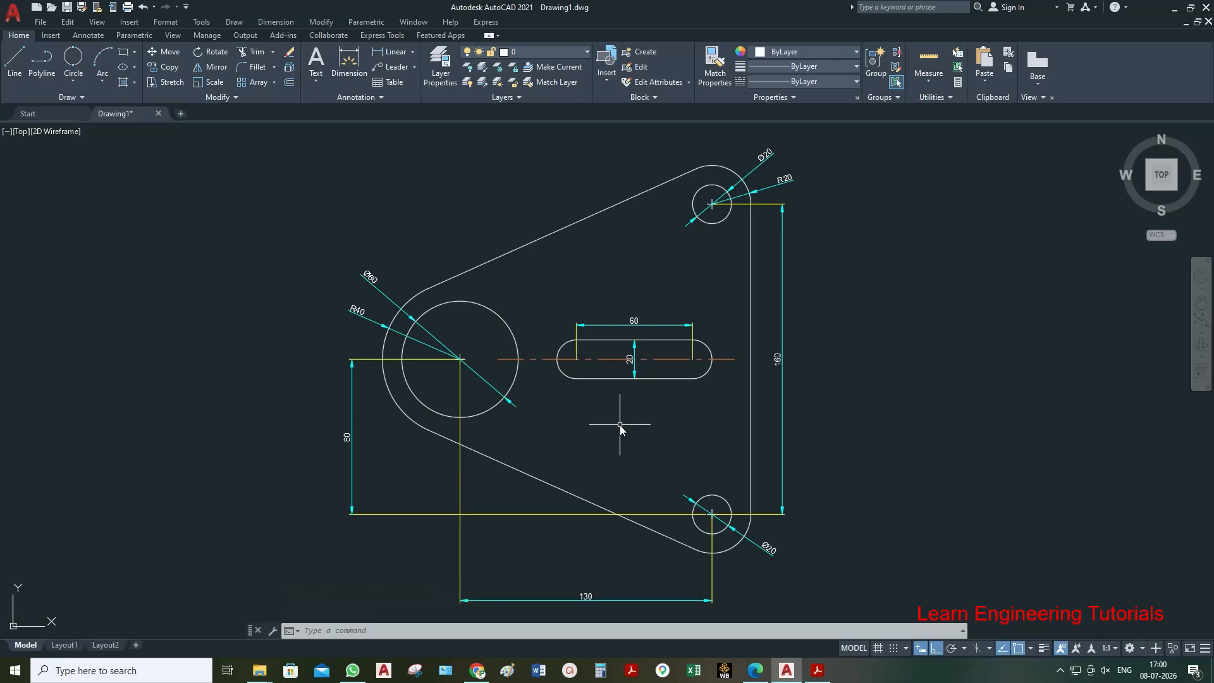
- Dimension the horizontal distance from the slot's right arc centre to the plate's right edge, placing it below the slot
left_click(391, 52)
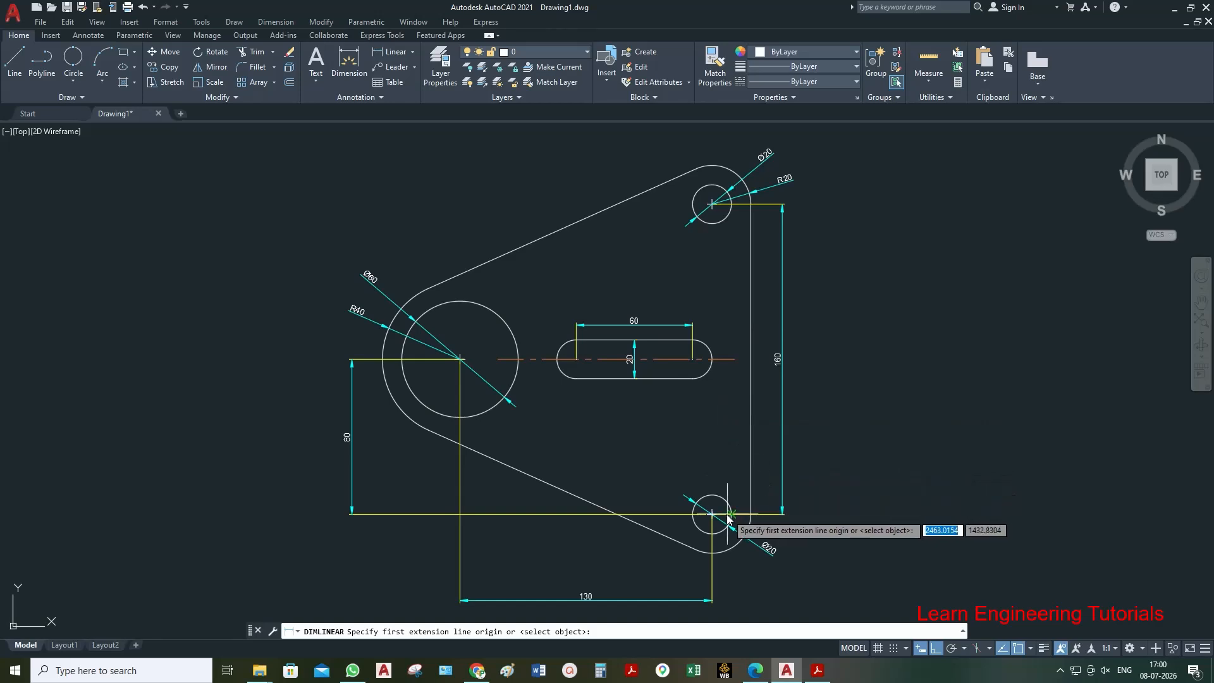
left_click(693, 359)
left_click(751, 359)
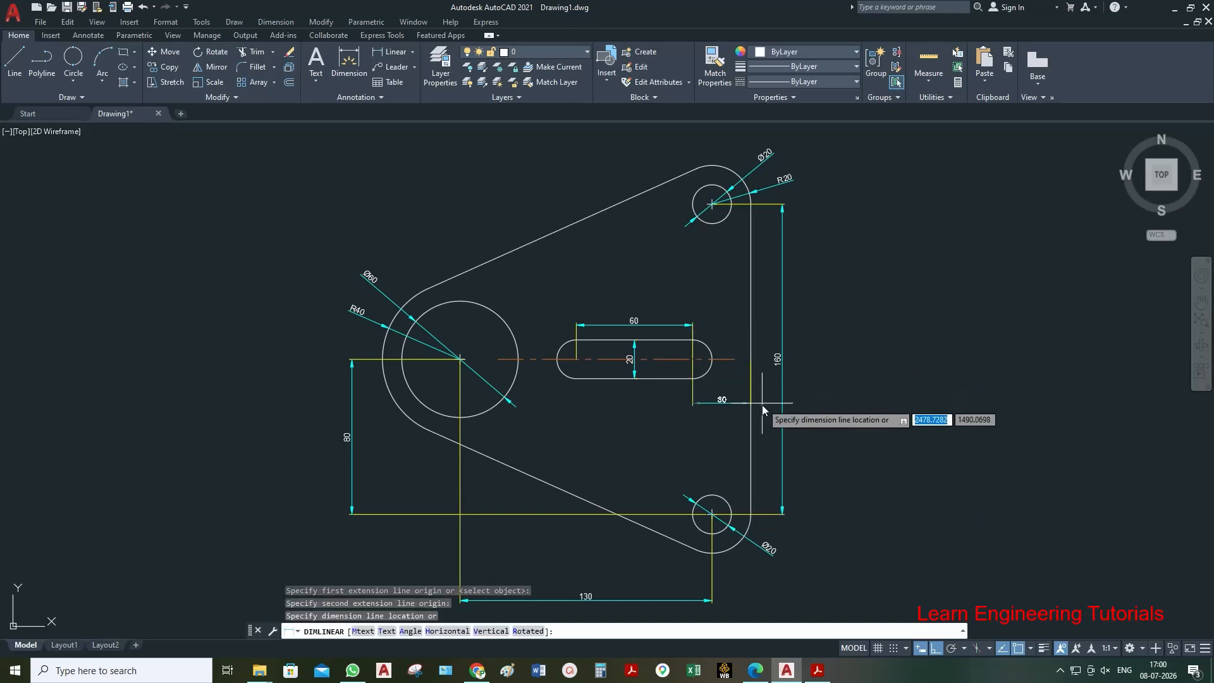
left_click(755, 408)
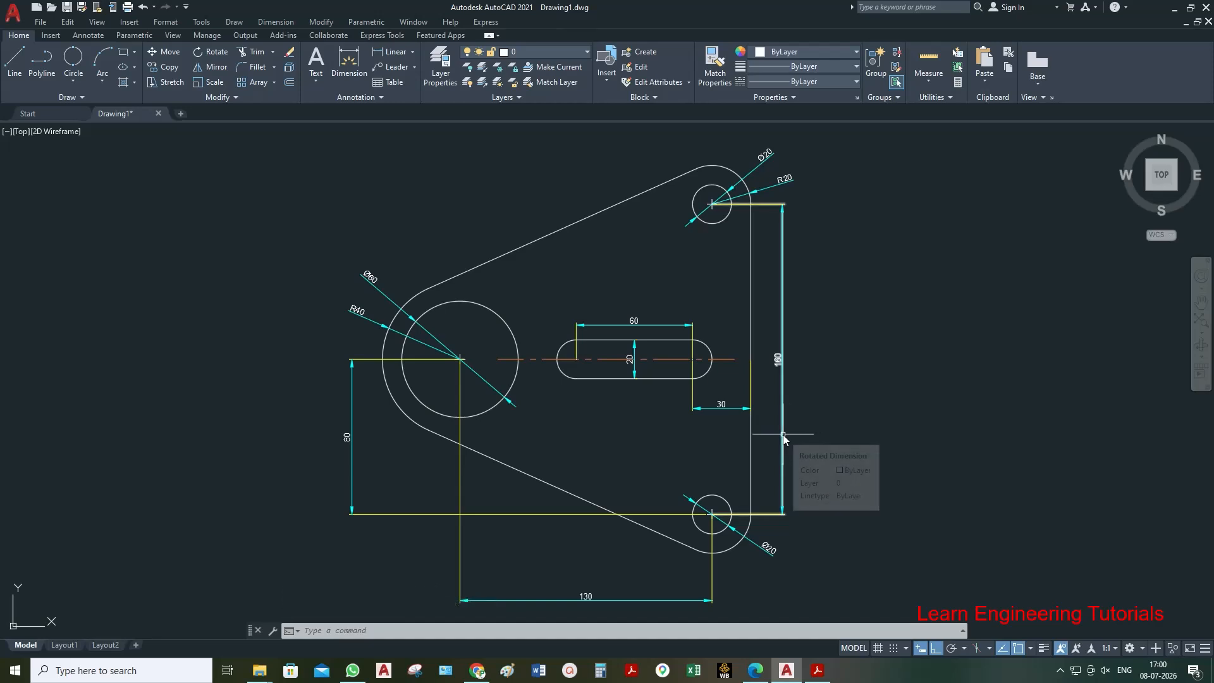
- Dimension the horizontal distance from the large circle's centre to the plate's right edge, placing it beneath the existing bottom dimension
left_click(392, 52)
left_click(461, 360)
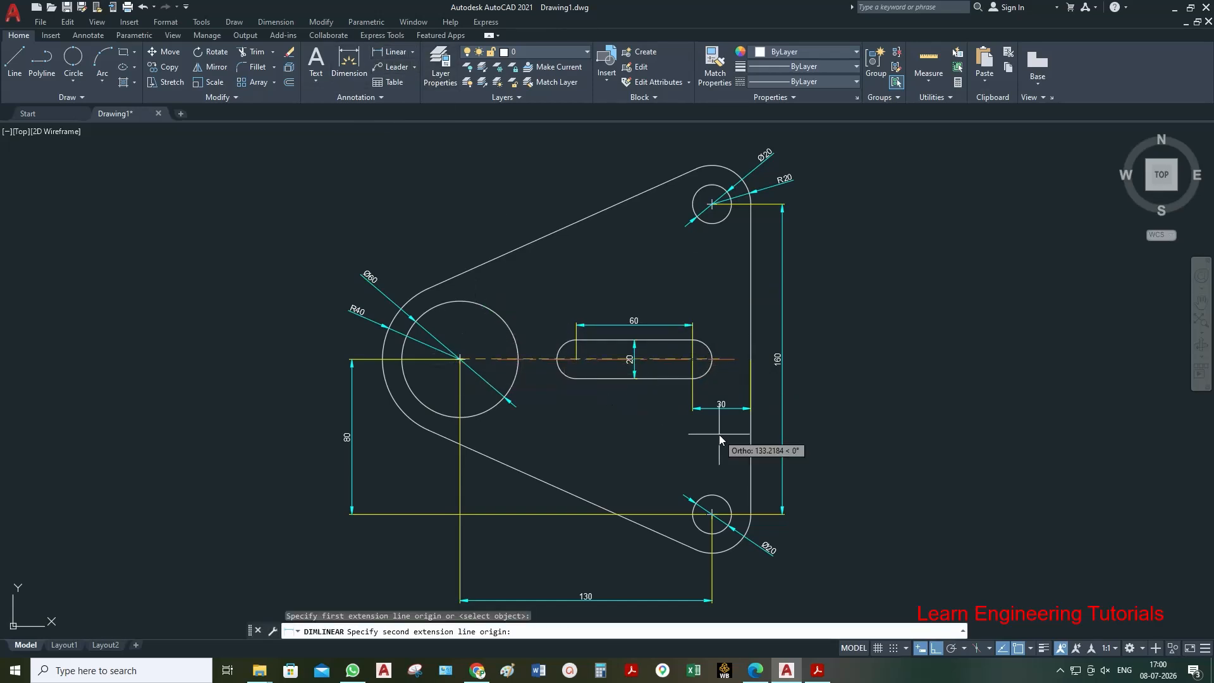
left_click(751, 409)
scroll(667, 427, "up", 2)
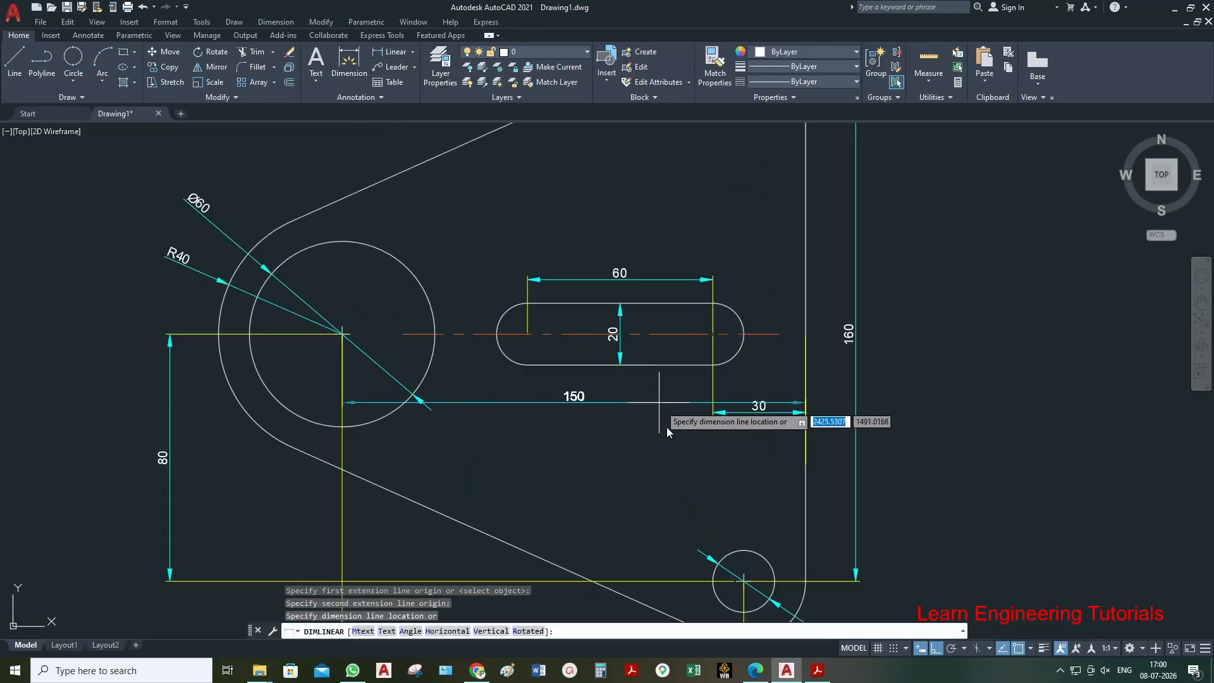
scroll(630, 367, "down", 4)
scroll(631, 367, "up", 2)
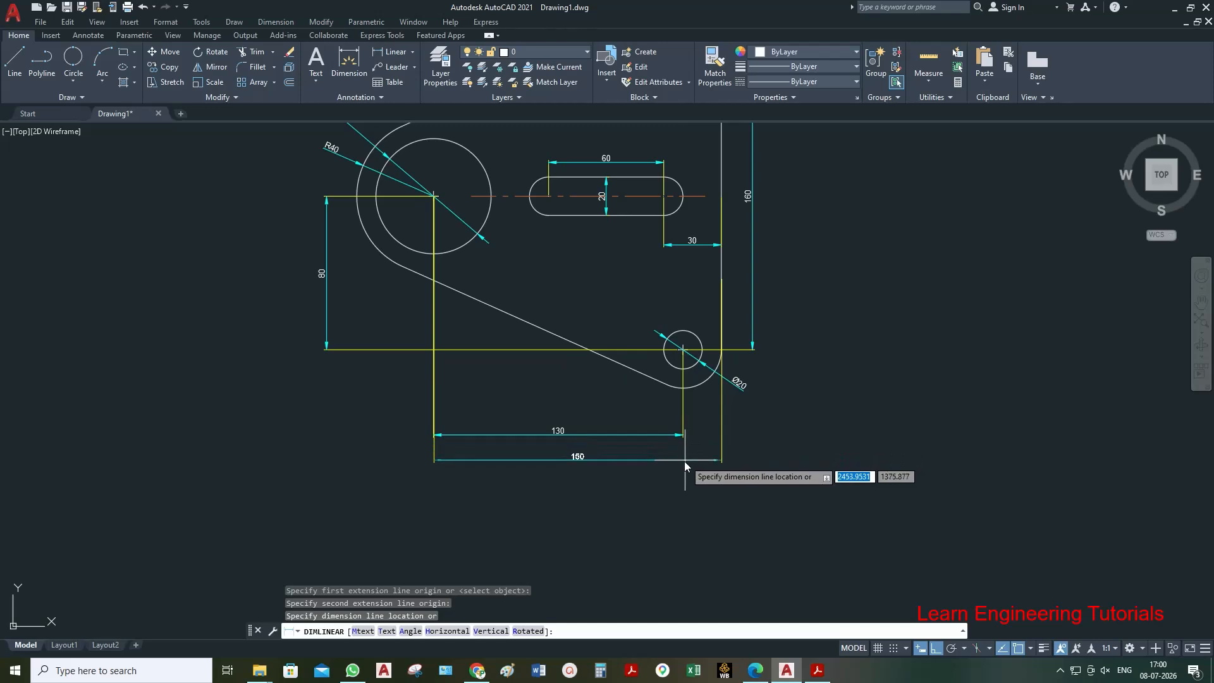
left_click(685, 462)
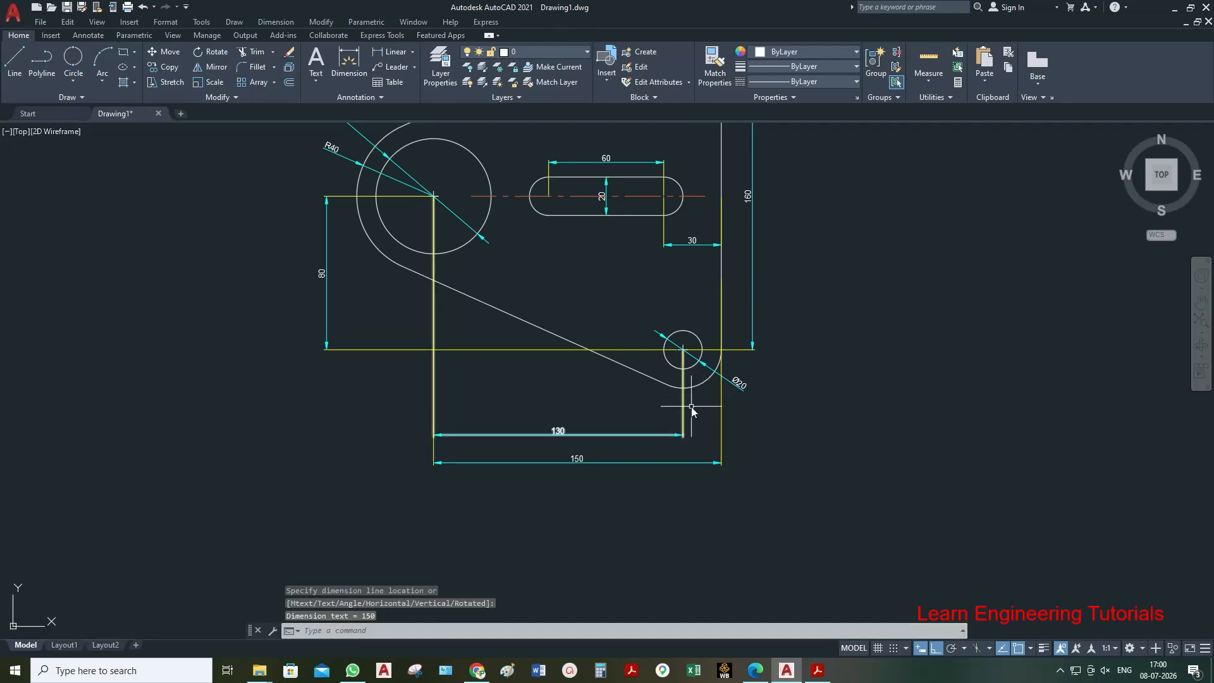
- Move the 130 dimension line up, closer to the plate's lower rounded corner
scroll(629, 363, "down", 2)
scroll(594, 237, "up", 2)
left_click(640, 509)
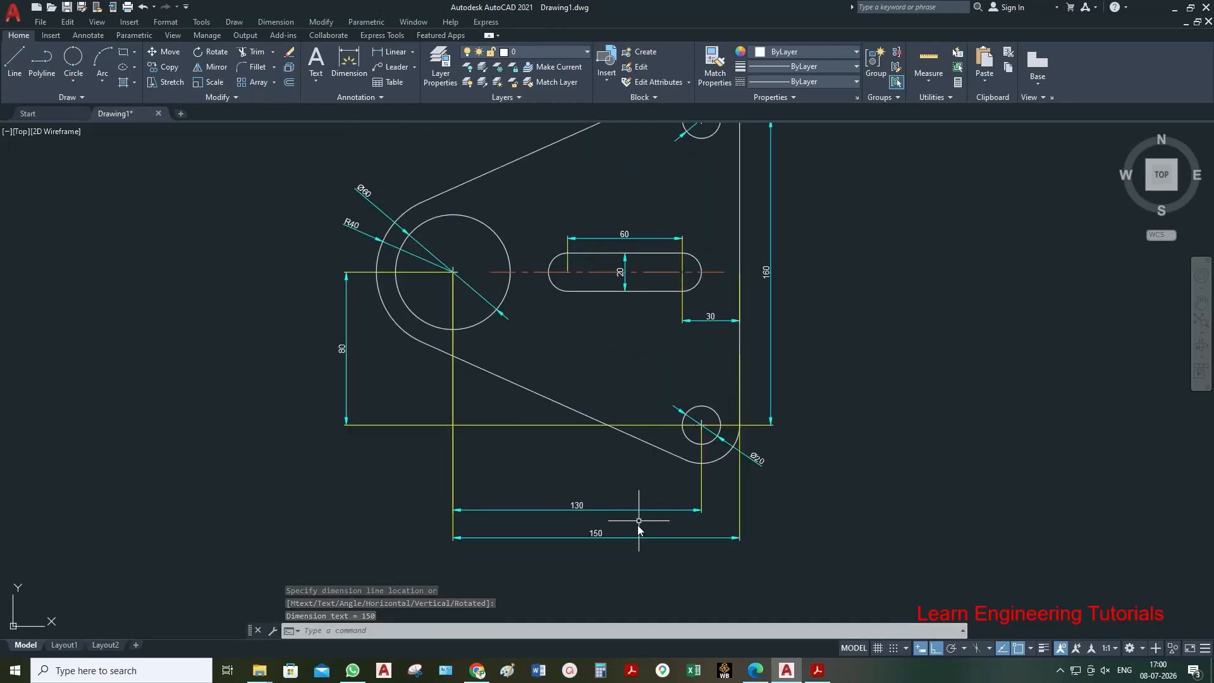
left_click(613, 492)
left_click(698, 509)
left_click(701, 487)
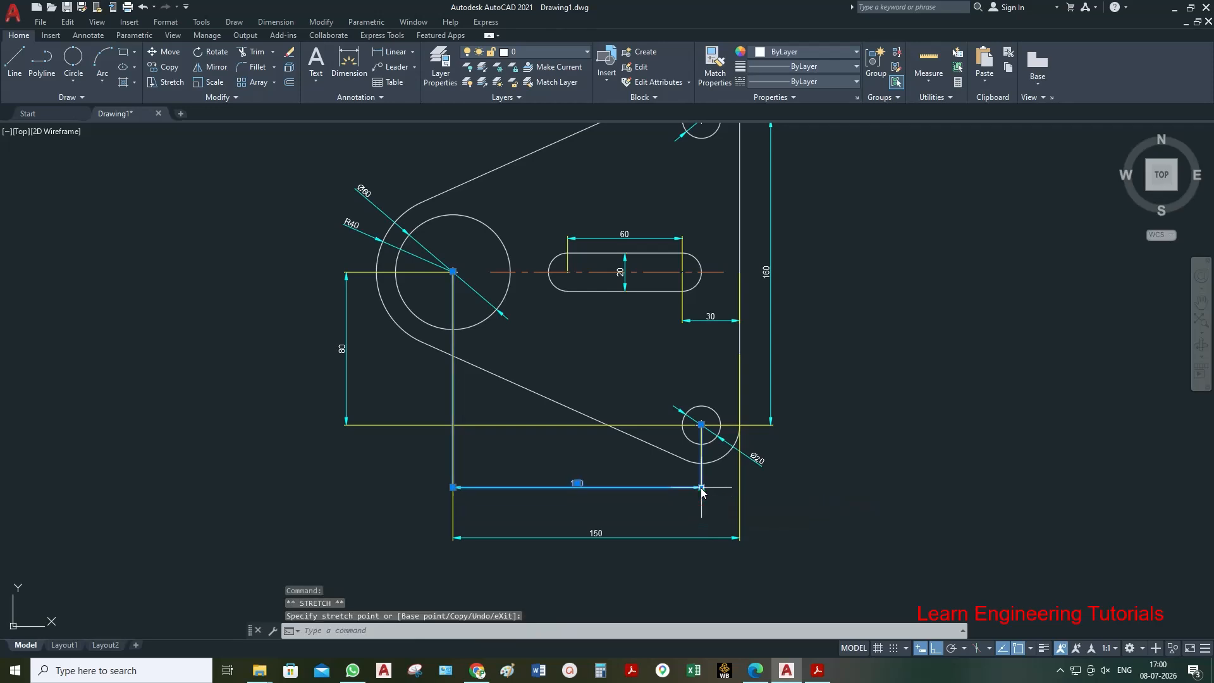
- Move the overall 150 dimension line up so it sits just beneath the 130 dimension, and clear the selection
left_click(720, 537)
left_click(740, 537)
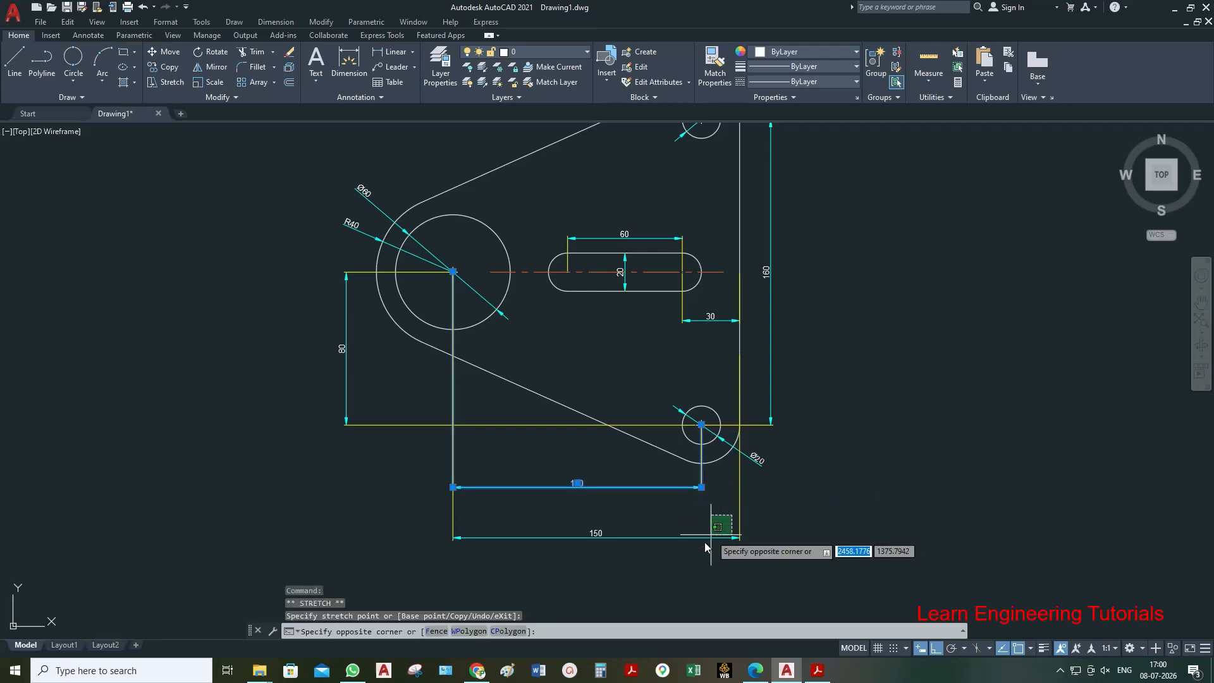
left_click(740, 513)
key("Escape")
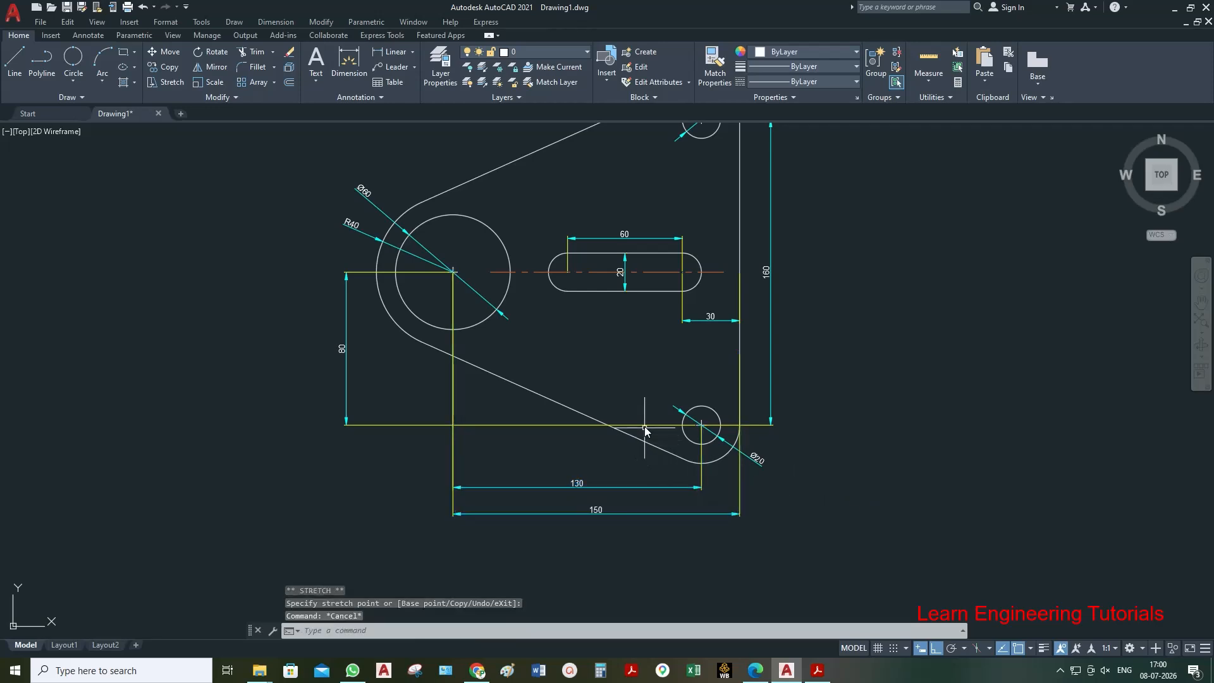
- Switch to the exercise PDF to compare the dimensioned plate with the Exercise 13 reference, and return to AutoCAD
scroll(544, 435, "down", 2)
scroll(472, 386, "up", 2)
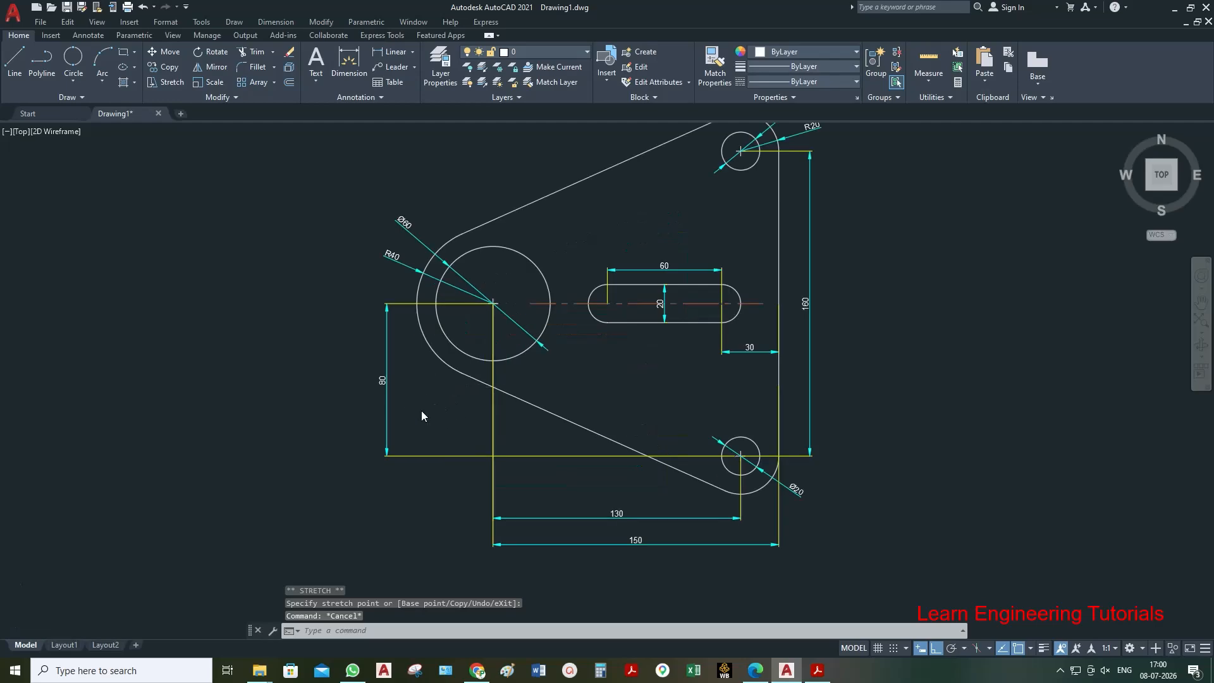
scroll(421, 411, "down", 2)
scroll(528, 335, "up", 2)
left_click(817, 672)
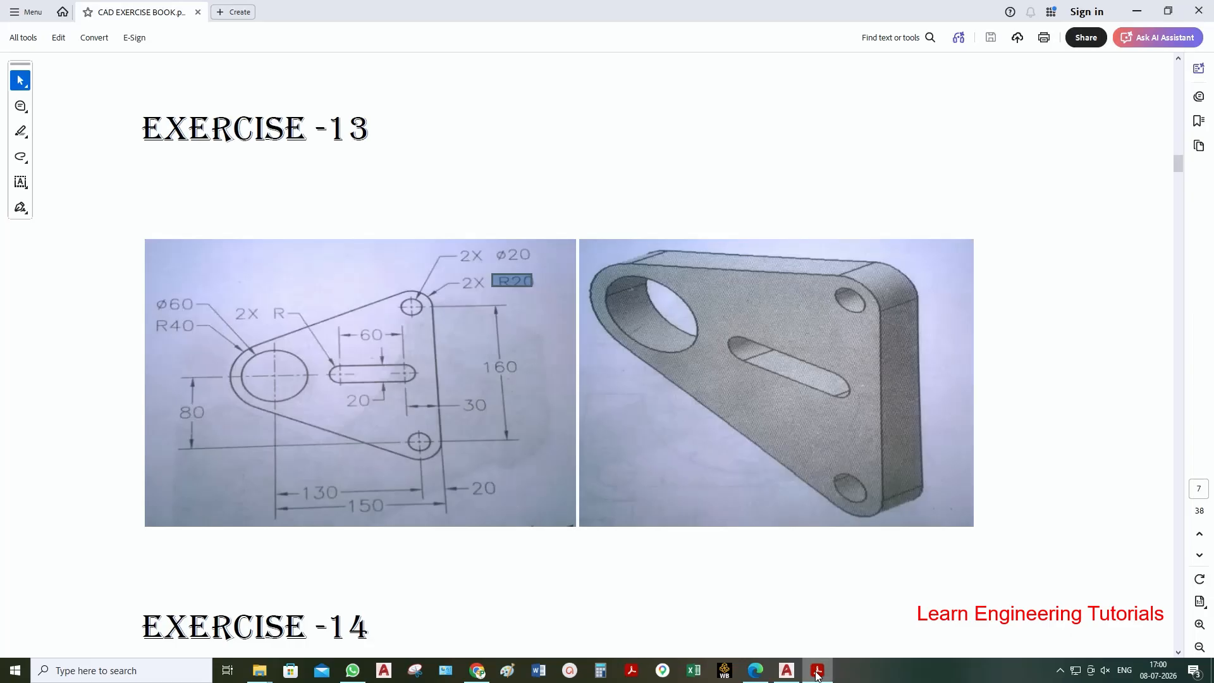
left_click(817, 672)
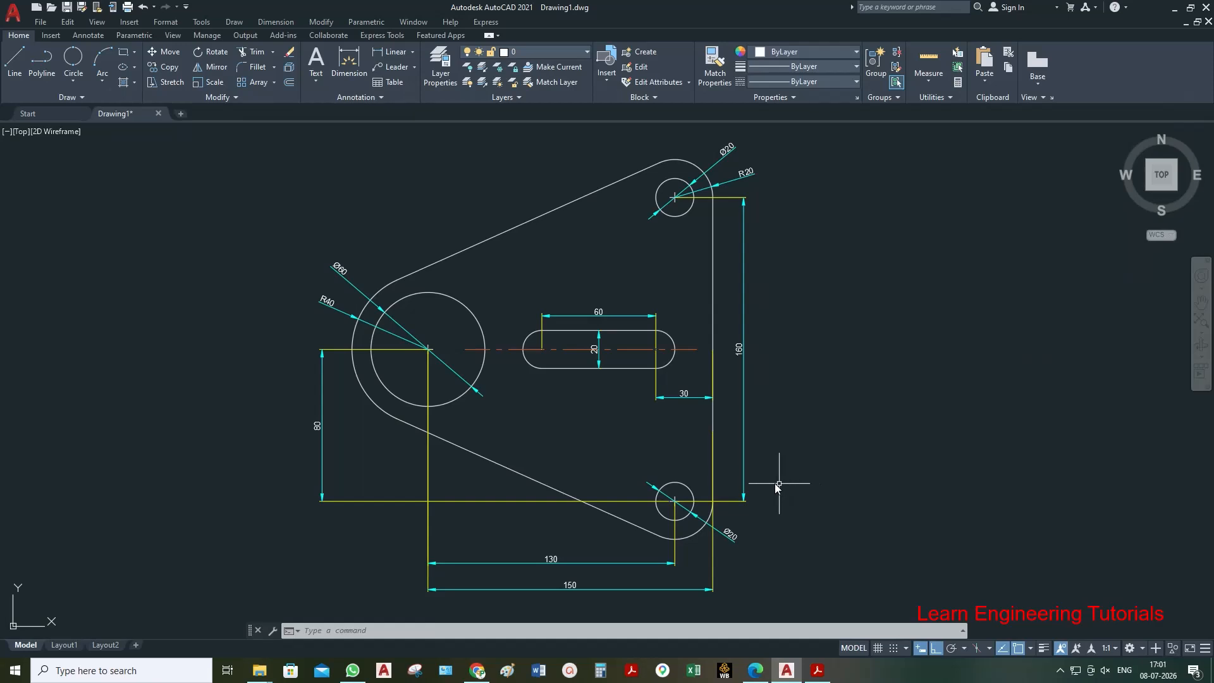